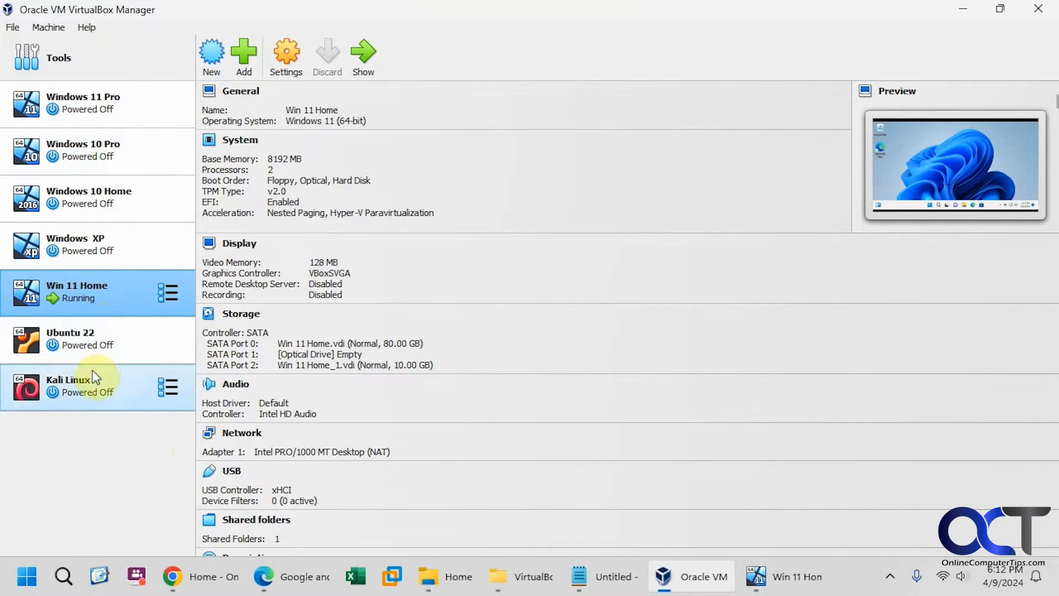
Step: Compare the Windows XP and Ubuntu 22 details, then bring the running Win 11 Home window forward
{"action": "left_click", "coordinate": [91, 253]}
{"action": "left_click", "coordinate": [94, 289]}
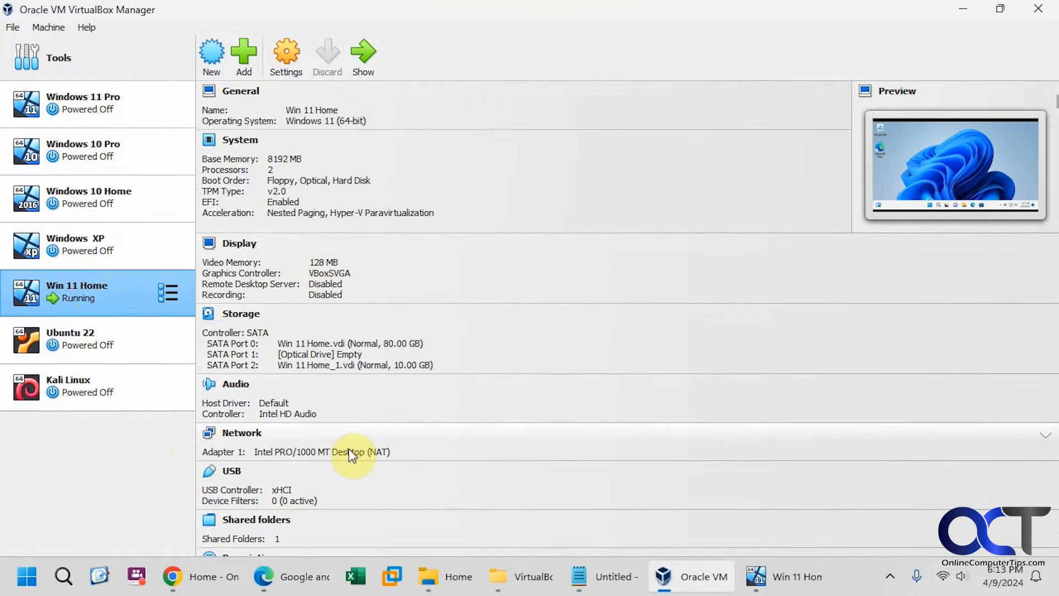
{"action": "scroll", "coordinate": [349, 449], "scroll_direction": "down", "scroll_amount": 1}
{"action": "scroll", "coordinate": [348, 450], "scroll_direction": "up", "scroll_amount": 1}
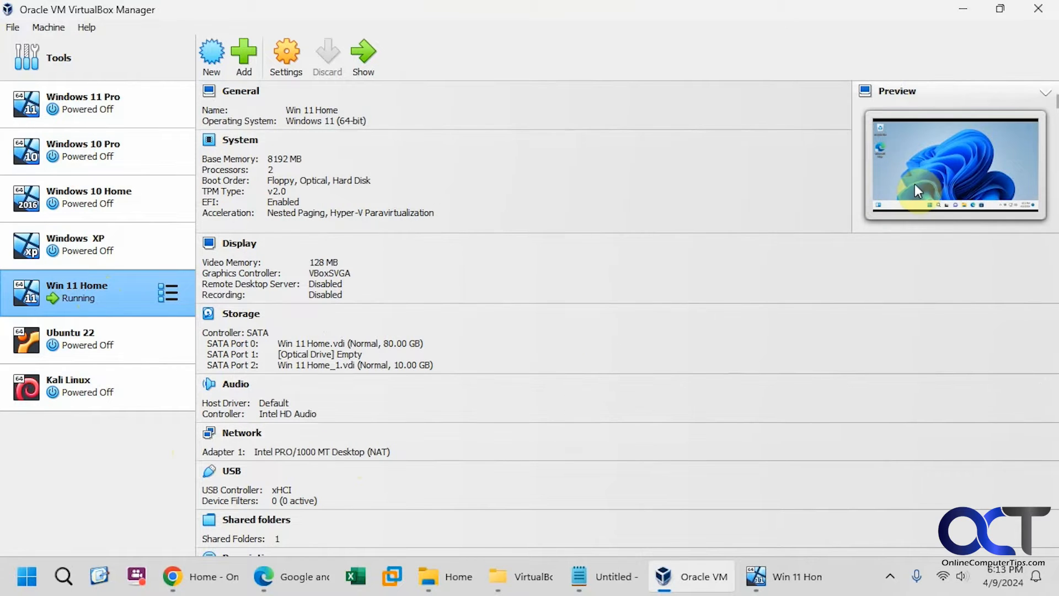
{"action": "left_click", "coordinate": [98, 328]}
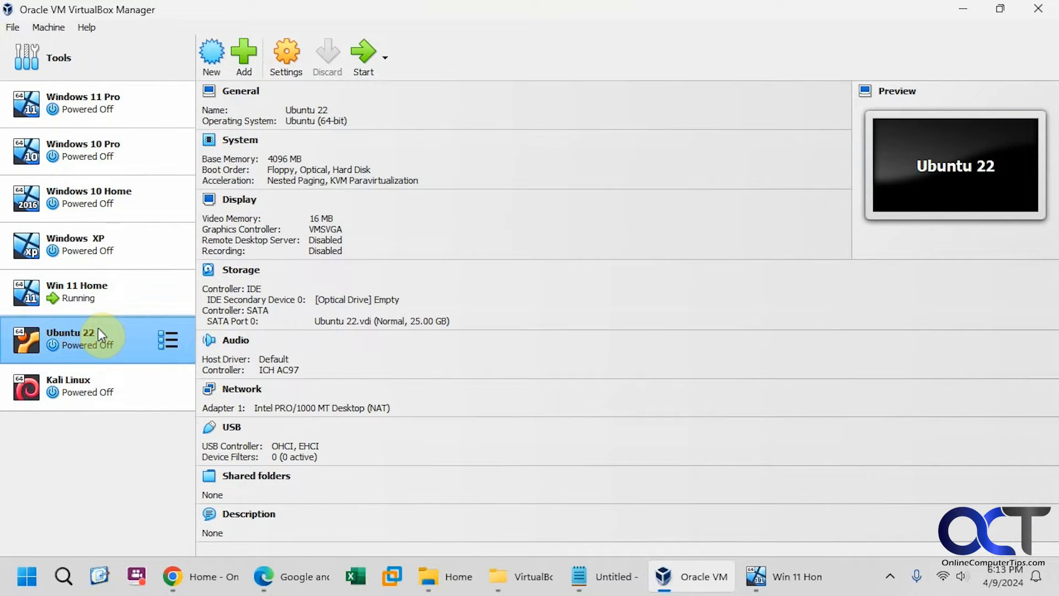
{"action": "left_click", "coordinate": [89, 292]}
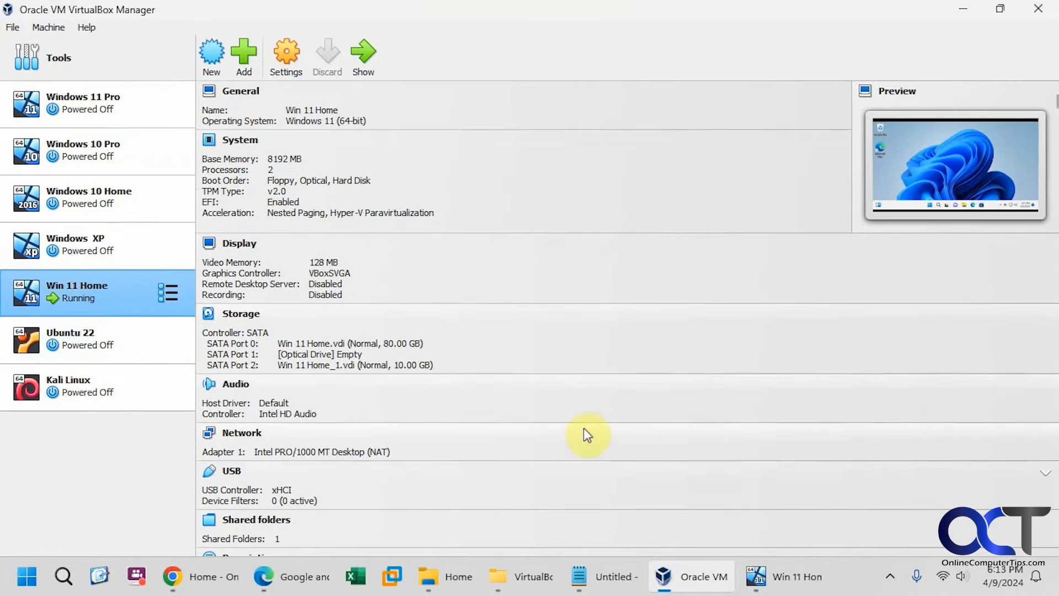
{"action": "left_click", "coordinate": [756, 577]}
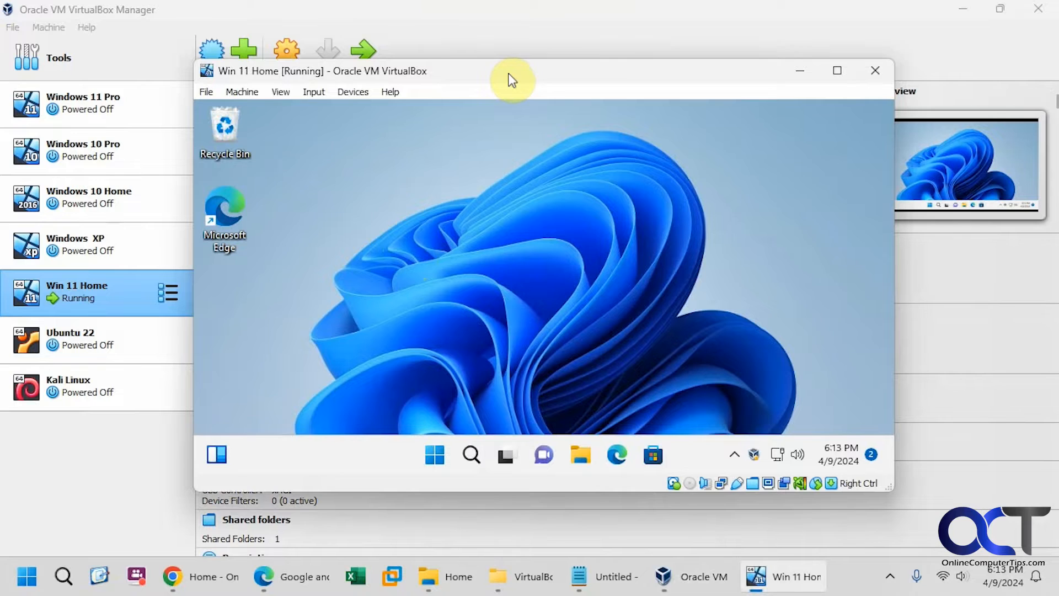
Step: Check the global Preferences (default folder D:\VirtualBox VMs), cancel them, and show the Machine menu
{"action": "left_click_drag", "start_coordinate": [513, 80], "coordinate": [547, 84]}
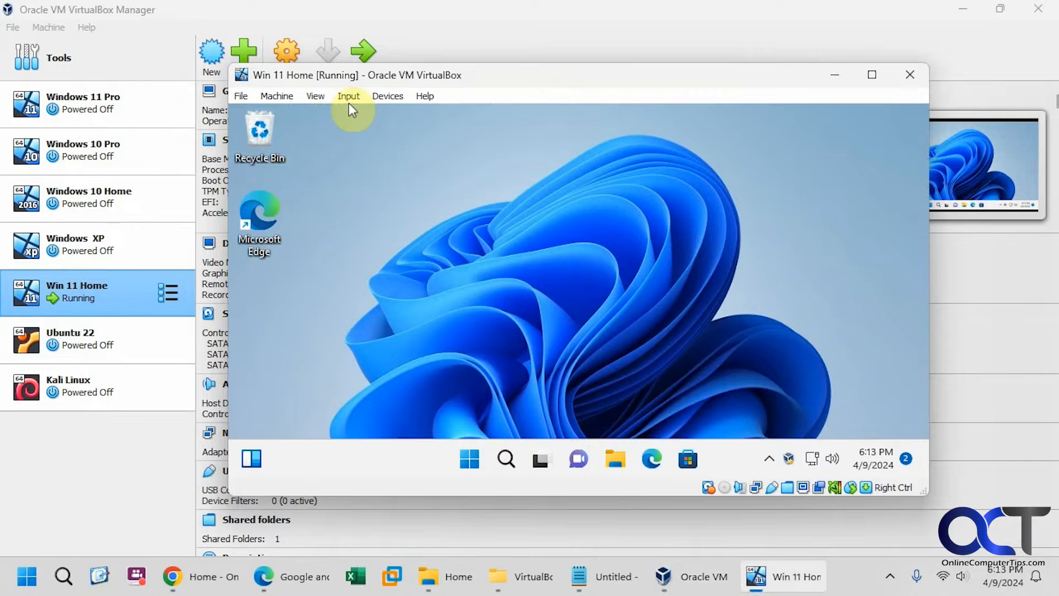
{"action": "left_click", "coordinate": [244, 99]}
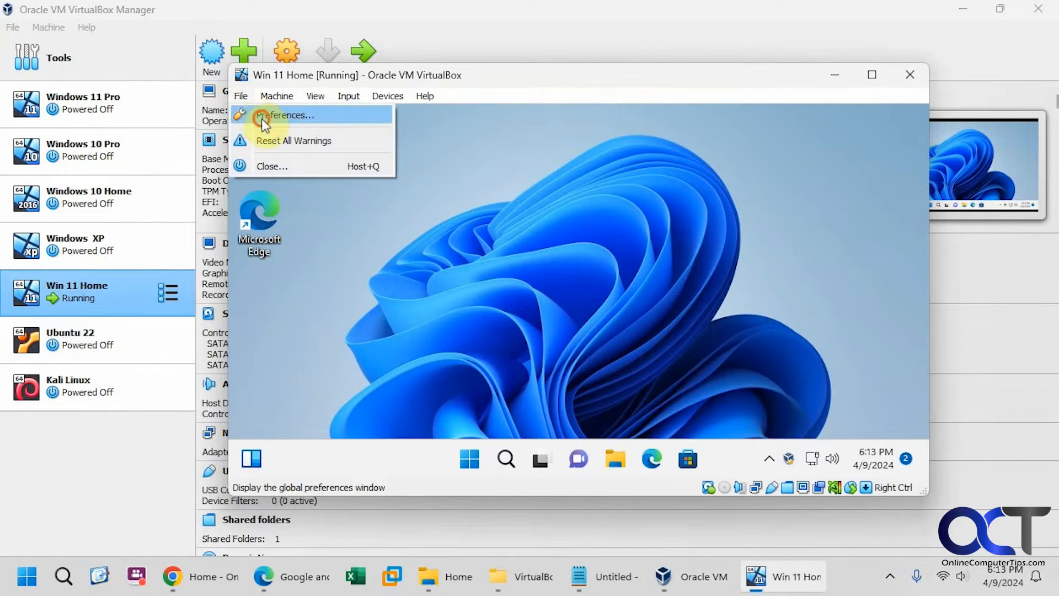
{"action": "left_click", "coordinate": [261, 118]}
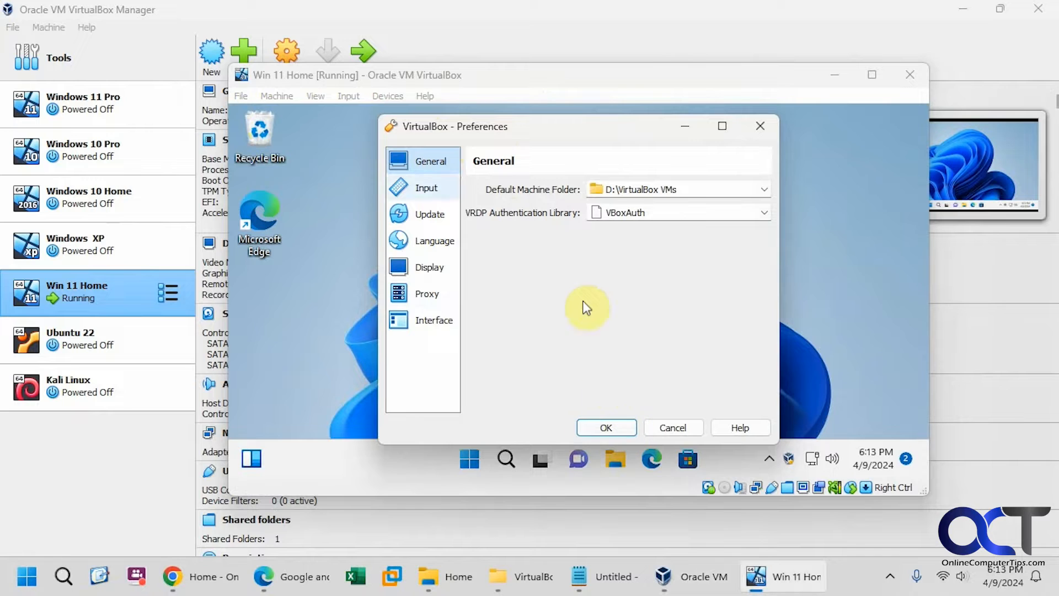
{"action": "left_click", "coordinate": [673, 427]}
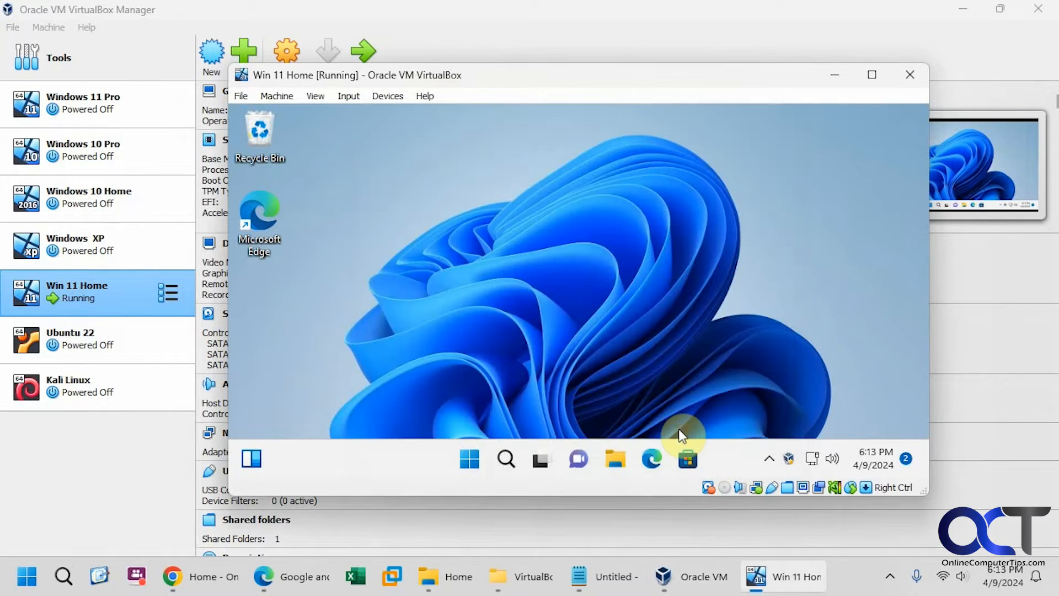
{"action": "left_click", "coordinate": [279, 96]}
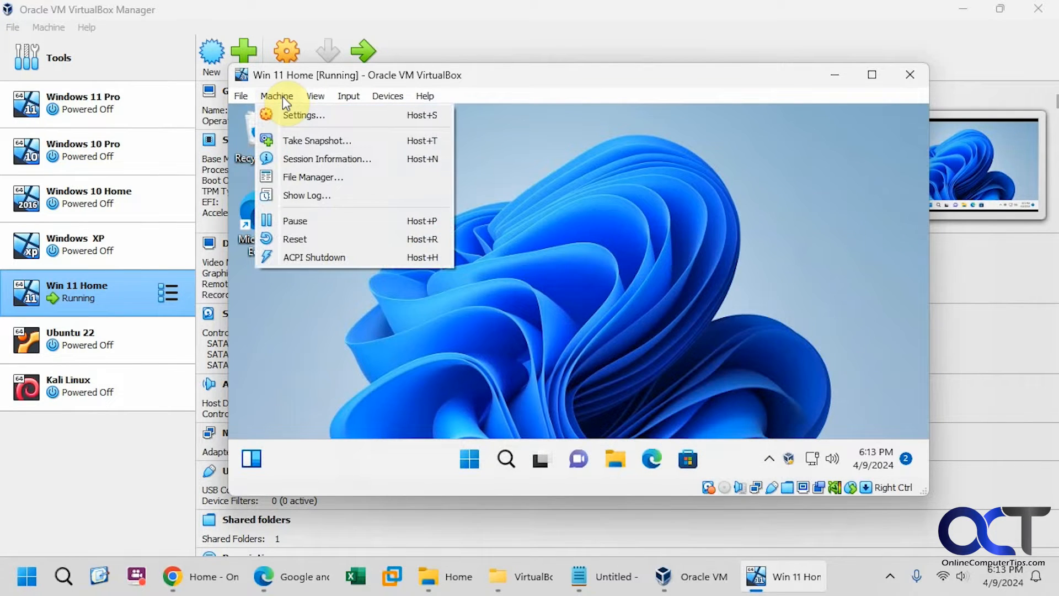
Step: Review Win 11 Home's Advanced, Description and Disk Encryption pages, then System with 8192 MB memory
{"action": "left_click", "coordinate": [291, 114]}
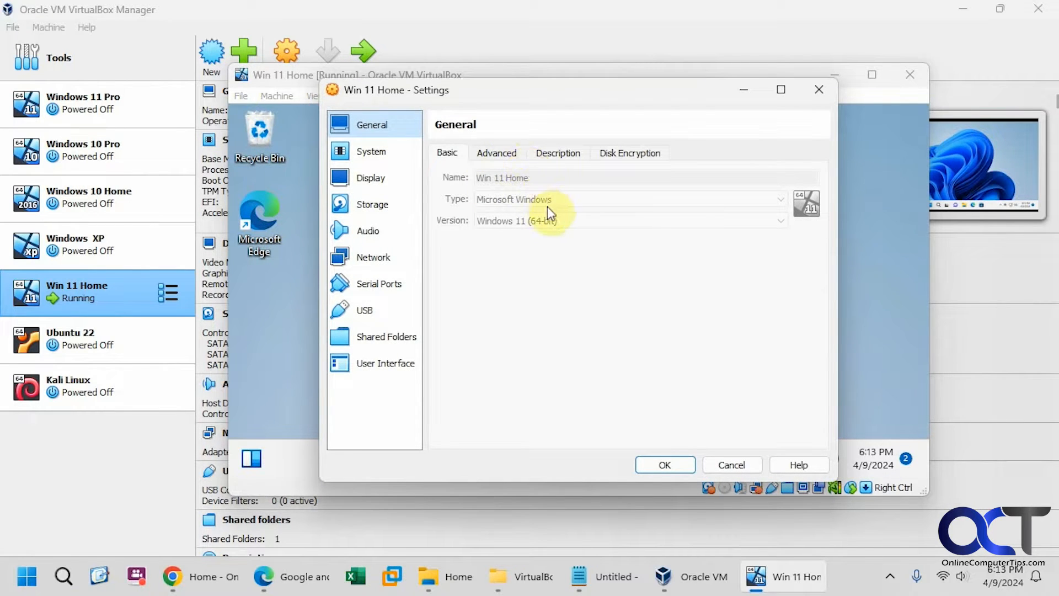
{"action": "left_click", "coordinate": [503, 153]}
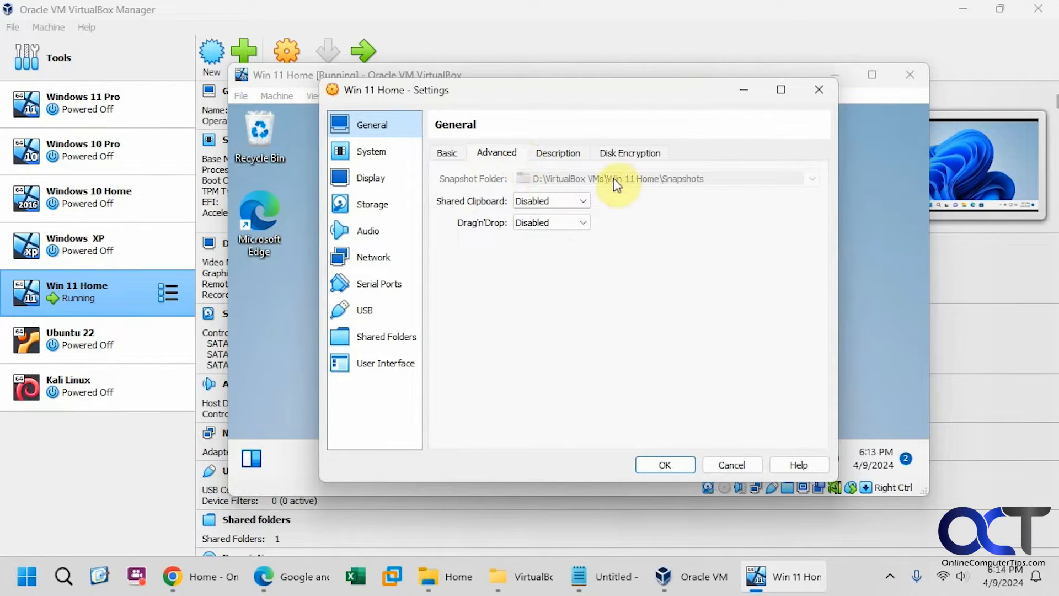
{"action": "left_click", "coordinate": [560, 156]}
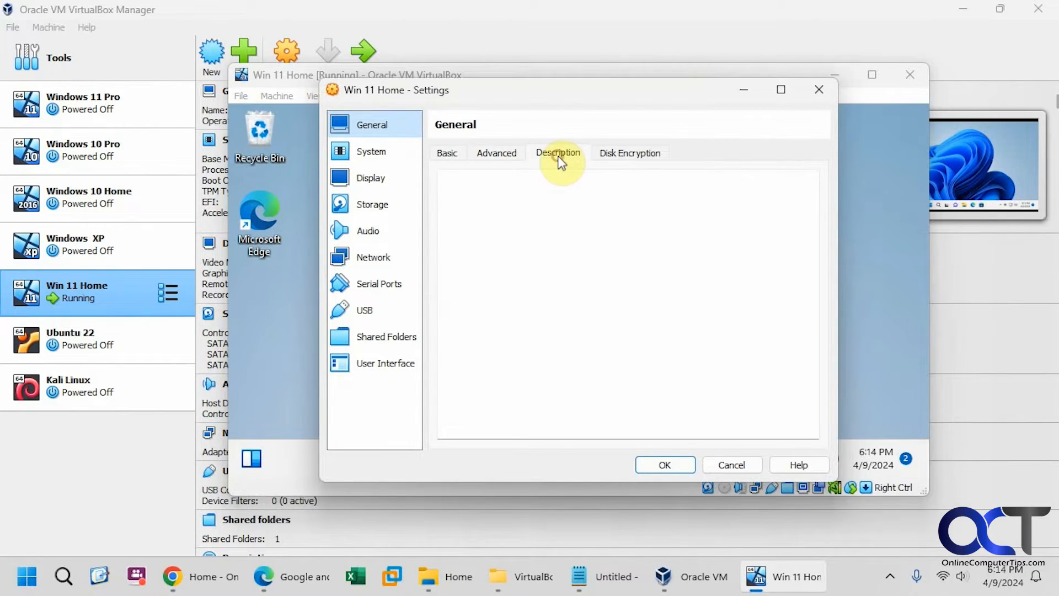
{"action": "left_click", "coordinate": [635, 160]}
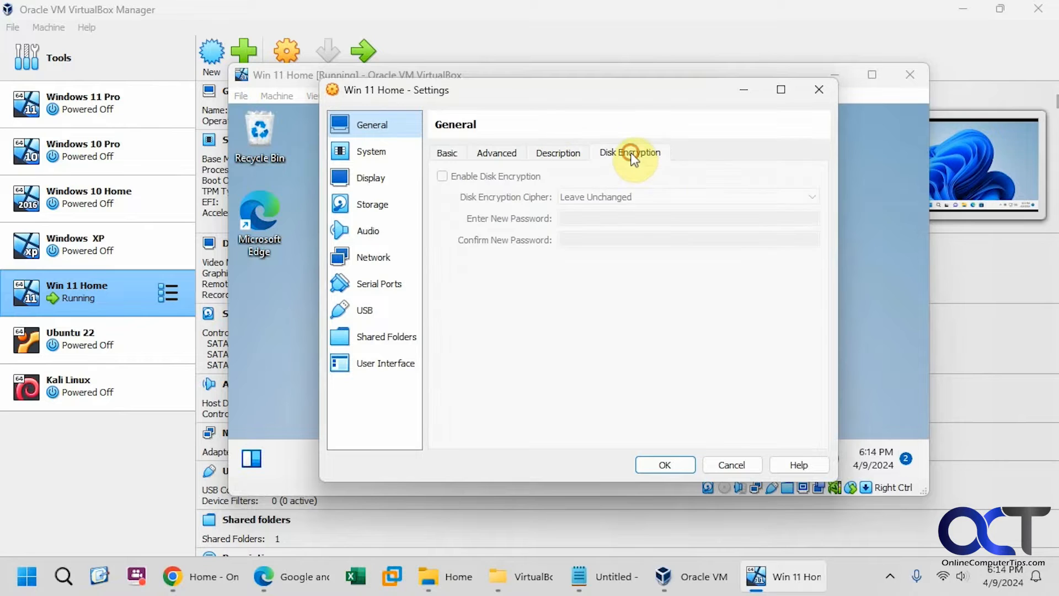
{"action": "left_click", "coordinate": [447, 153]}
{"action": "left_click", "coordinate": [380, 150]}
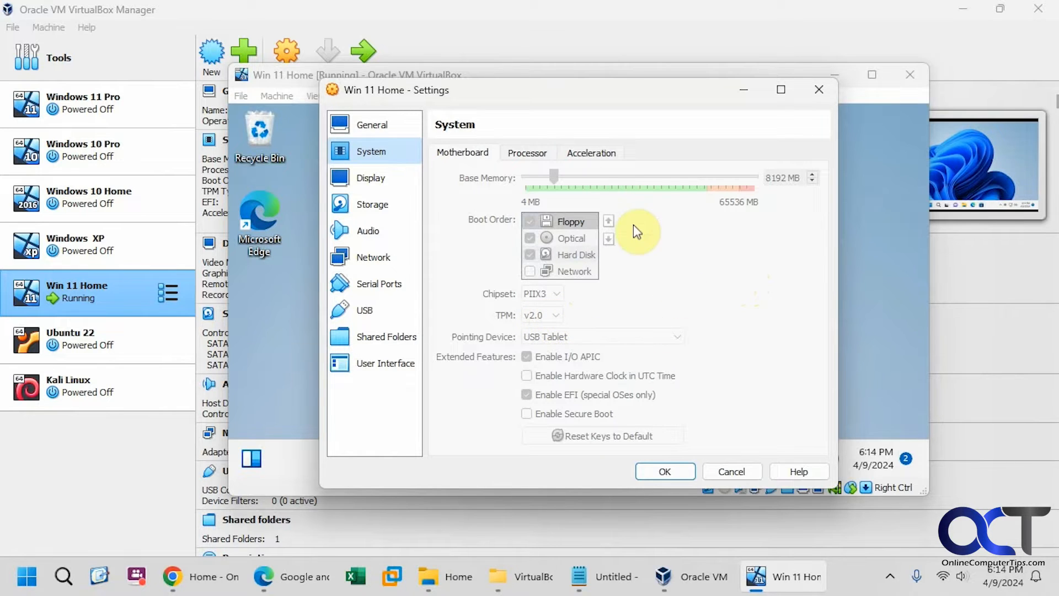
Step: Review Processor, Acceleration, Display and the Win 11 Home.vdi storage details, then bring up D:\VirtualBox VMs
{"action": "left_click", "coordinate": [528, 152]}
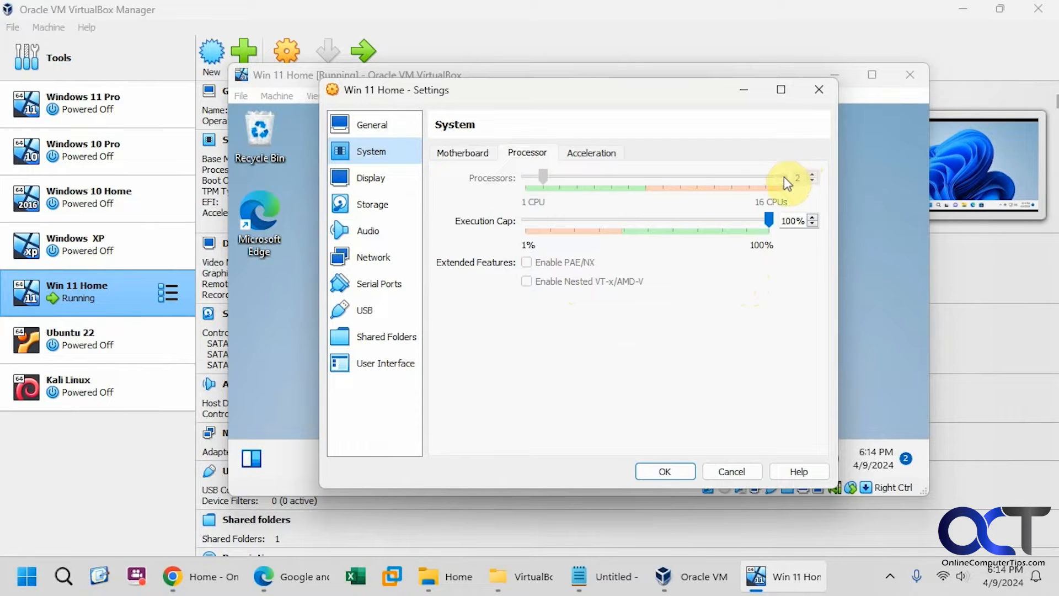
{"action": "left_click", "coordinate": [589, 157]}
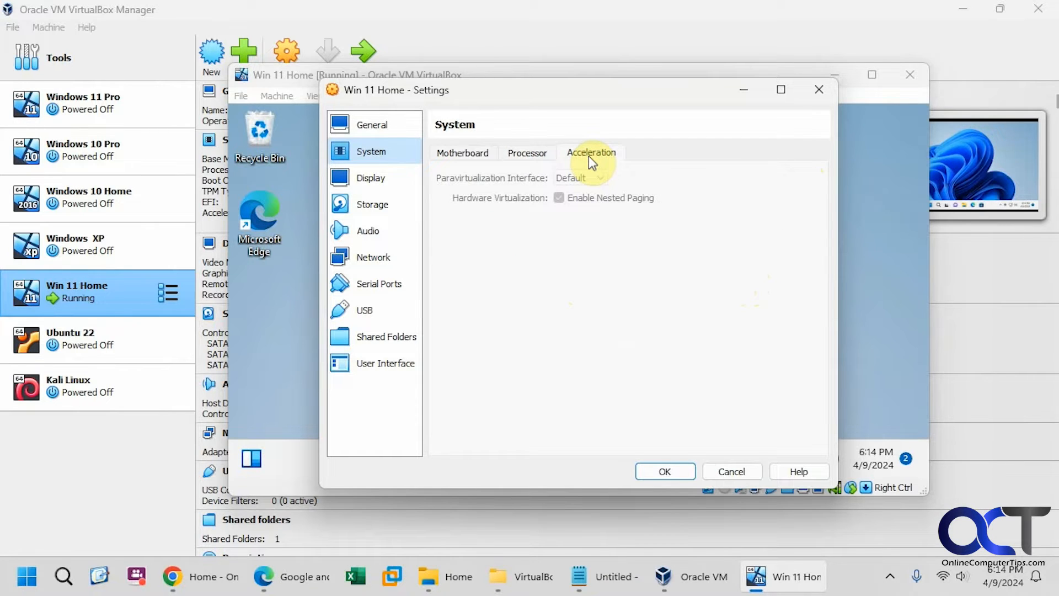
{"action": "left_click", "coordinate": [373, 180]}
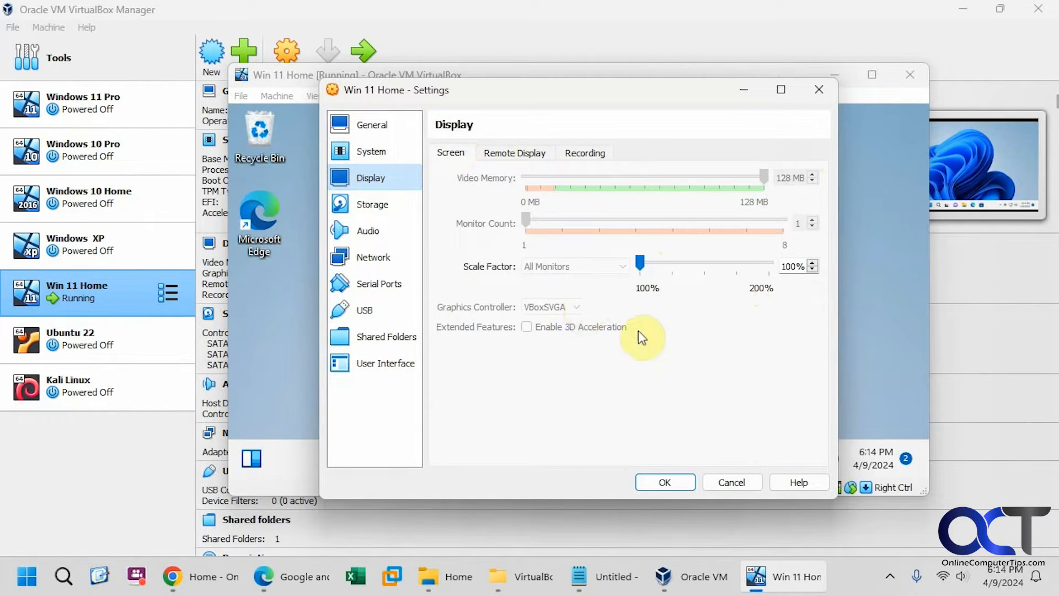
{"action": "left_click", "coordinate": [371, 204]}
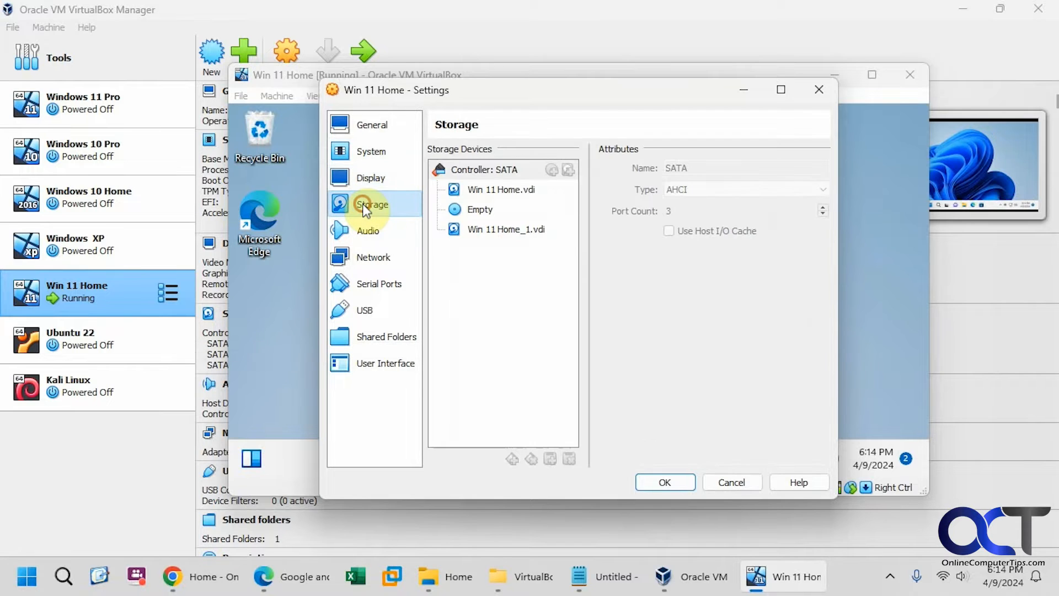
{"action": "left_click", "coordinate": [514, 194]}
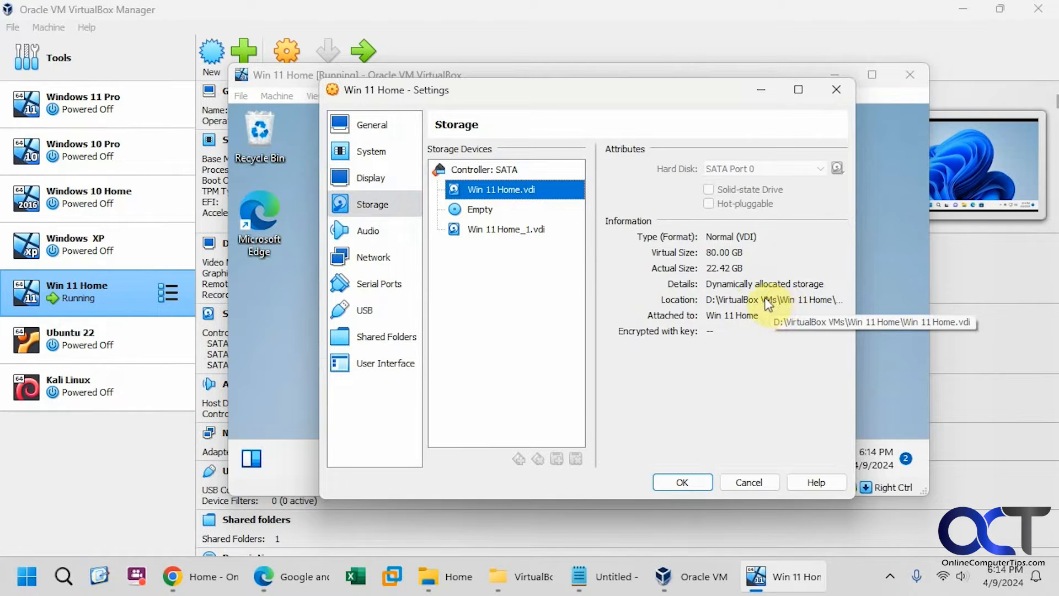
{"action": "left_click", "coordinate": [538, 577]}
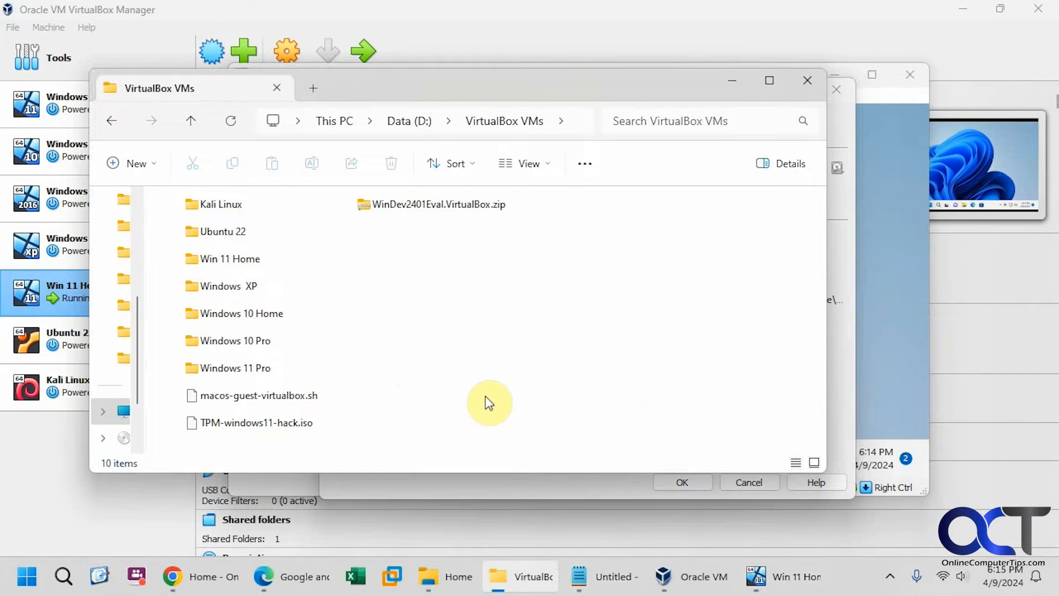
Step: Check that all ten VirtualBox VMs items total 152 GB across 61 files, then minimize Explorer
{"action": "left_click_drag", "start_coordinate": [600, 442], "coordinate": [203, 207]}
{"action": "right_click", "coordinate": [203, 207]}
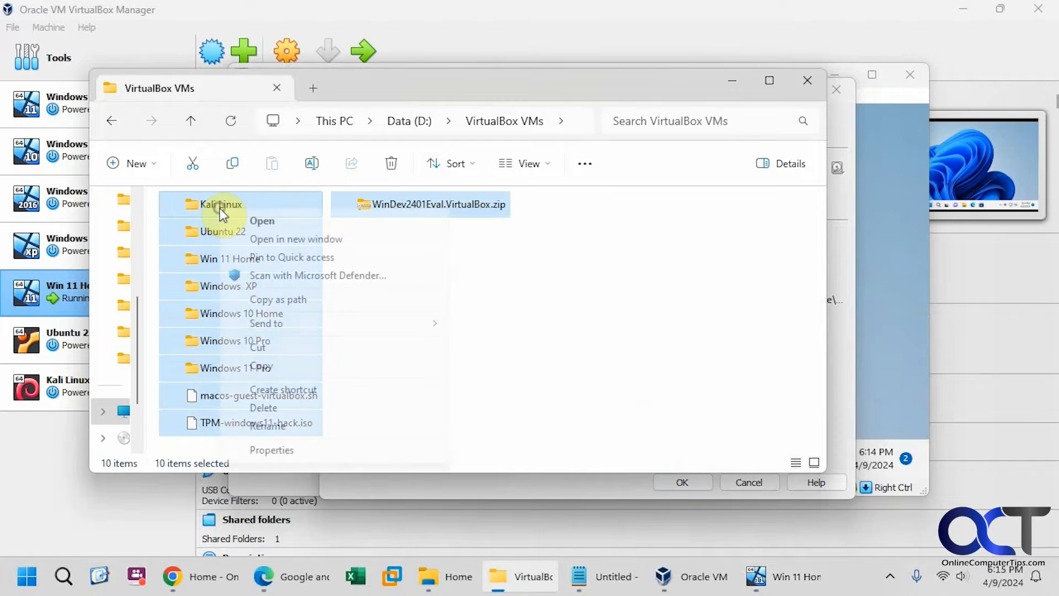
{"action": "left_click", "coordinate": [294, 450]}
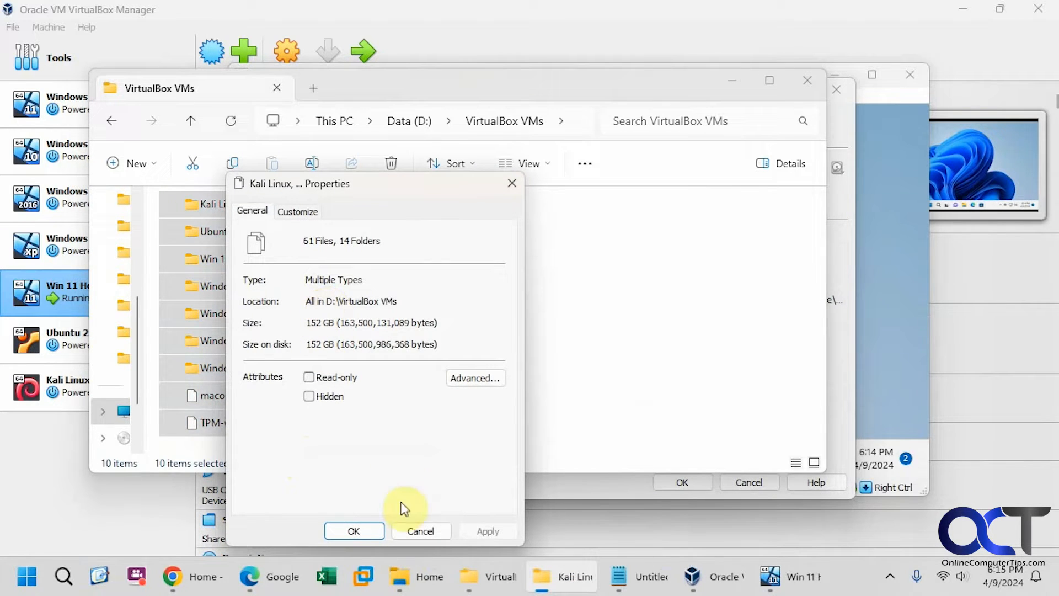
{"action": "left_click", "coordinate": [413, 532]}
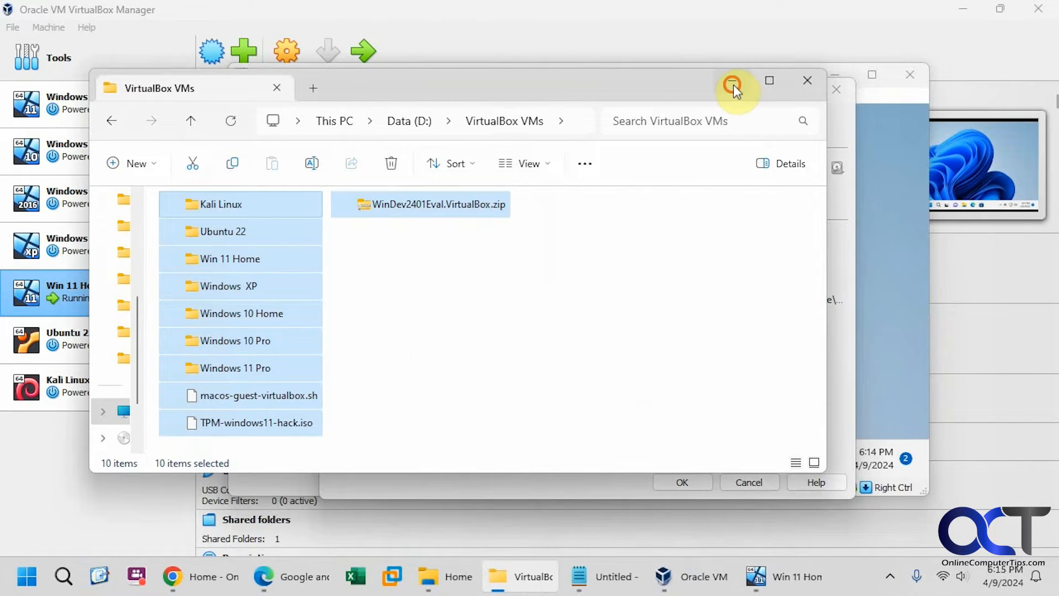
{"action": "left_click", "coordinate": [732, 84]}
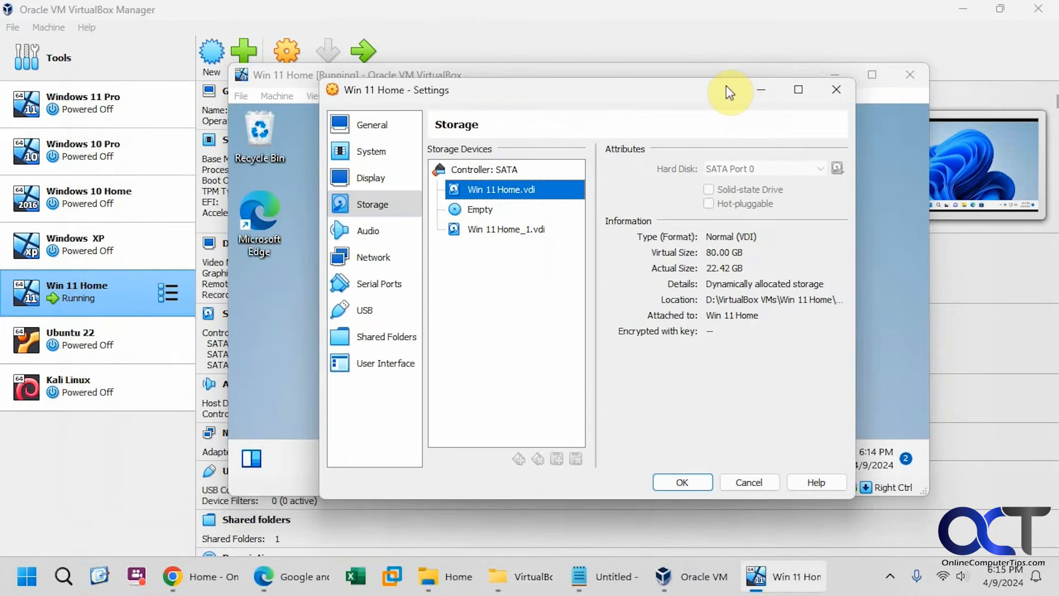
Step: Inspect the empty optical drive, Win 11 Home_1.vdi and SATA controller, then the Intel HD Audio page
{"action": "left_click", "coordinate": [484, 214]}
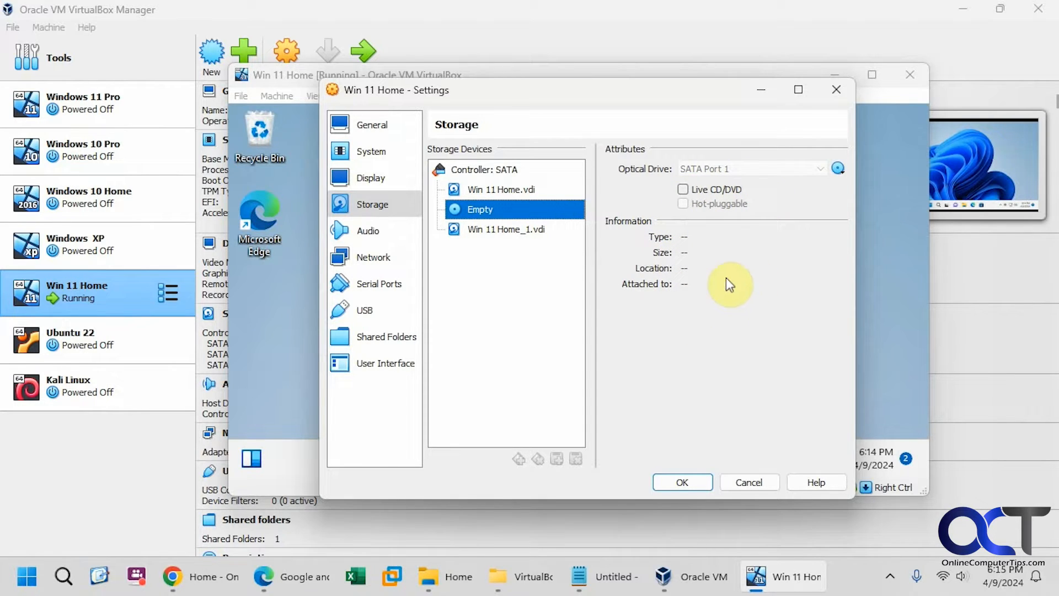
{"action": "left_click", "coordinate": [528, 230]}
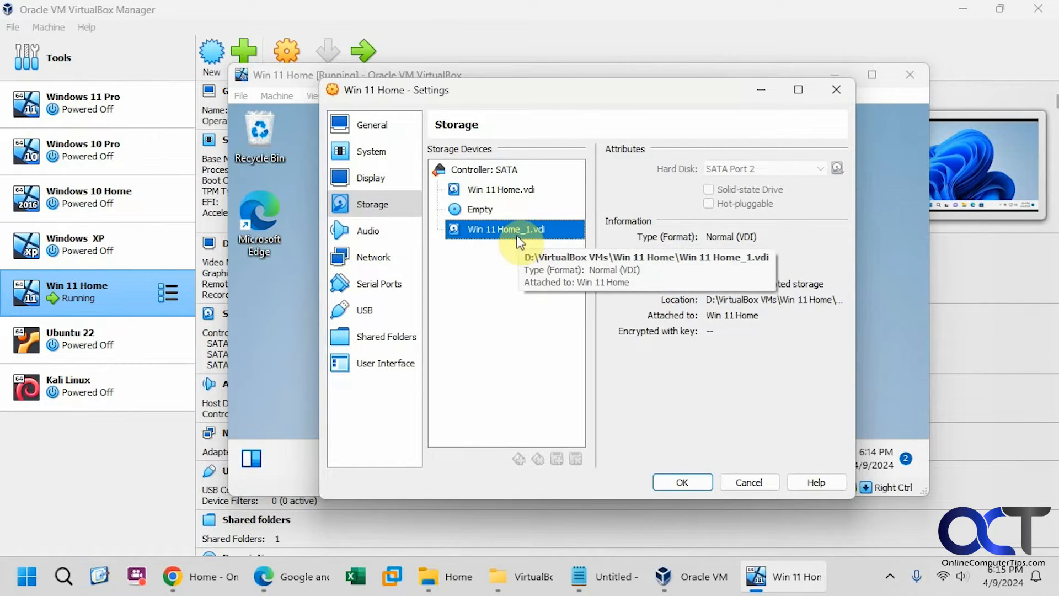
{"action": "left_click", "coordinate": [501, 170]}
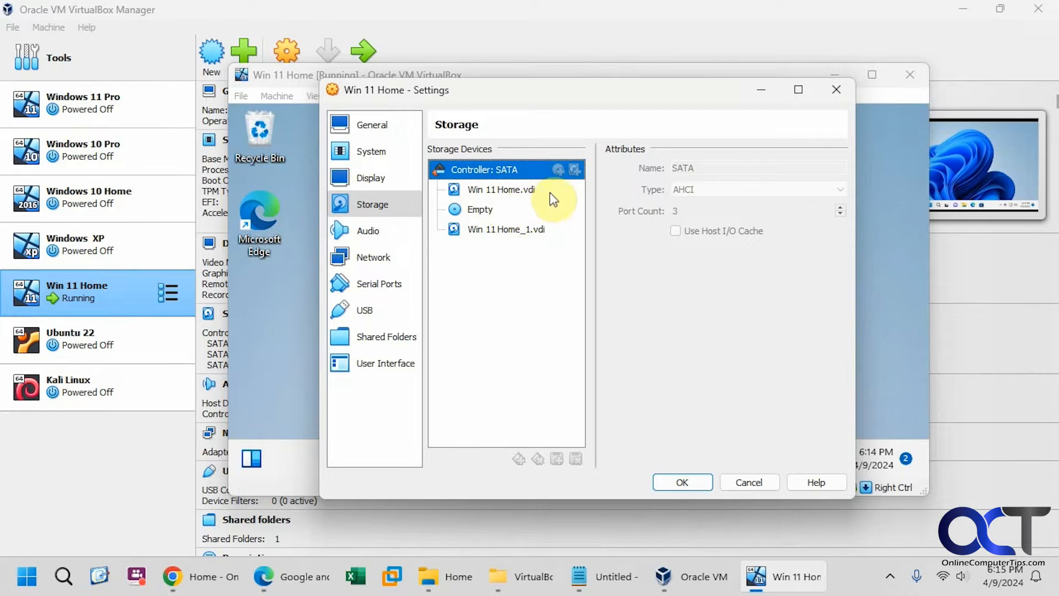
{"action": "left_click", "coordinate": [368, 234]}
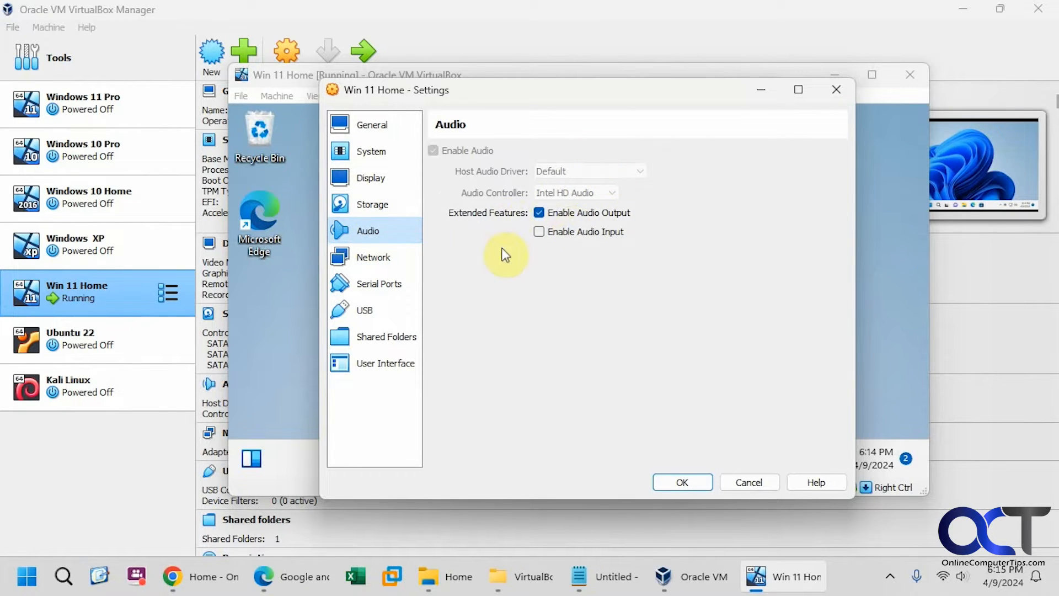
Step: Review adapter 1 attached to NAT and its advanced options, then the Serial Ports and USB pages
{"action": "left_click", "coordinate": [385, 256]}
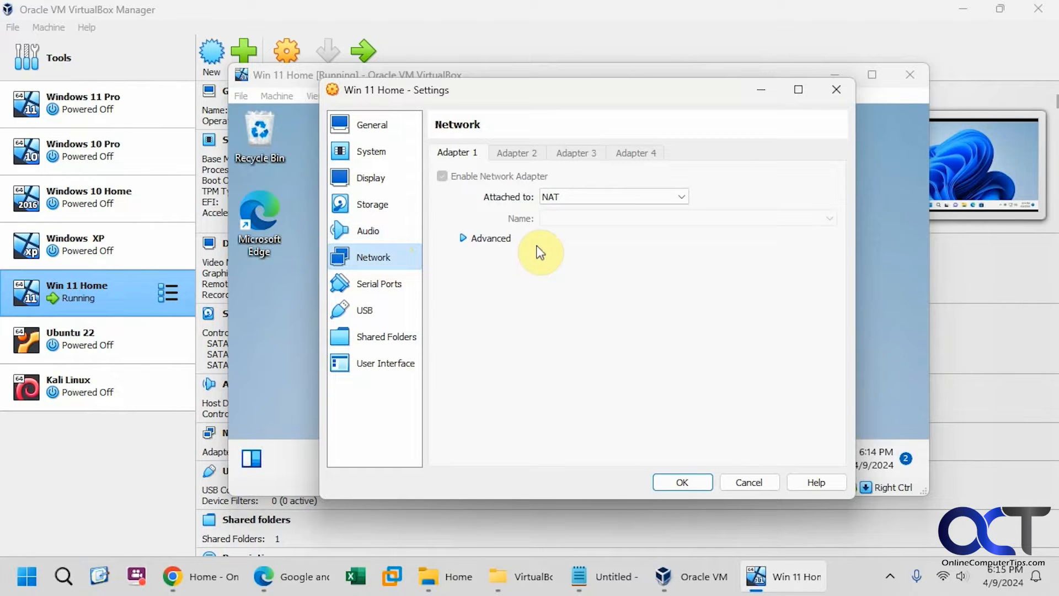
{"action": "left_click", "coordinate": [583, 196]}
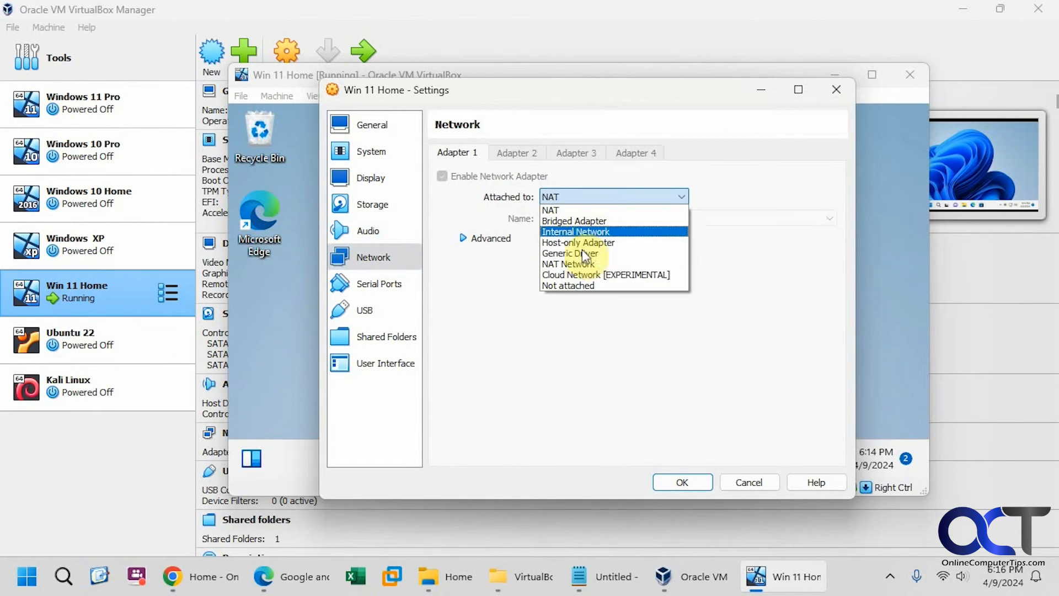
{"action": "left_click", "coordinate": [580, 322]}
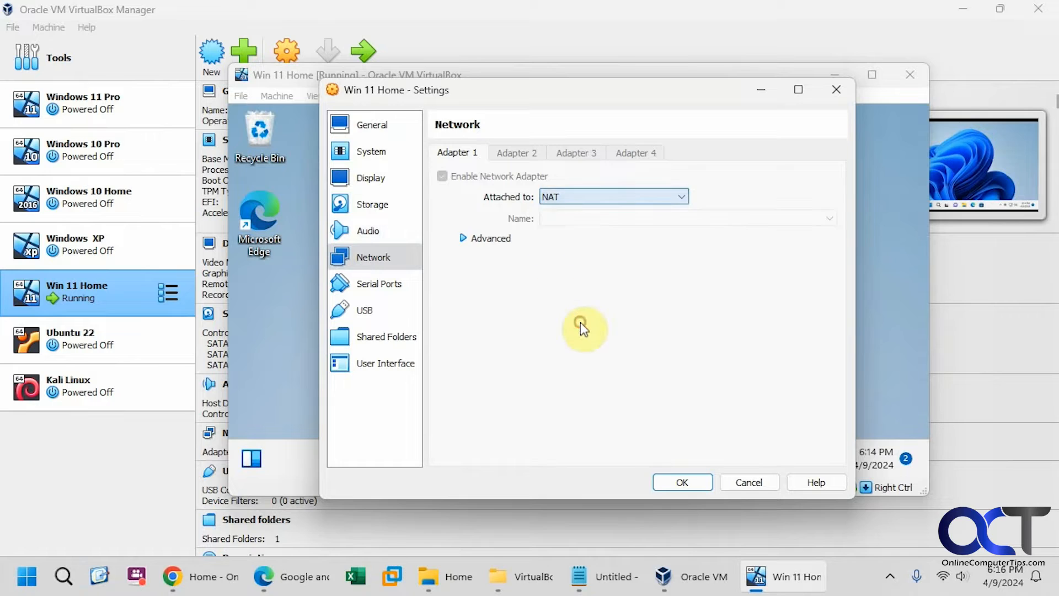
{"action": "left_click", "coordinate": [464, 238]}
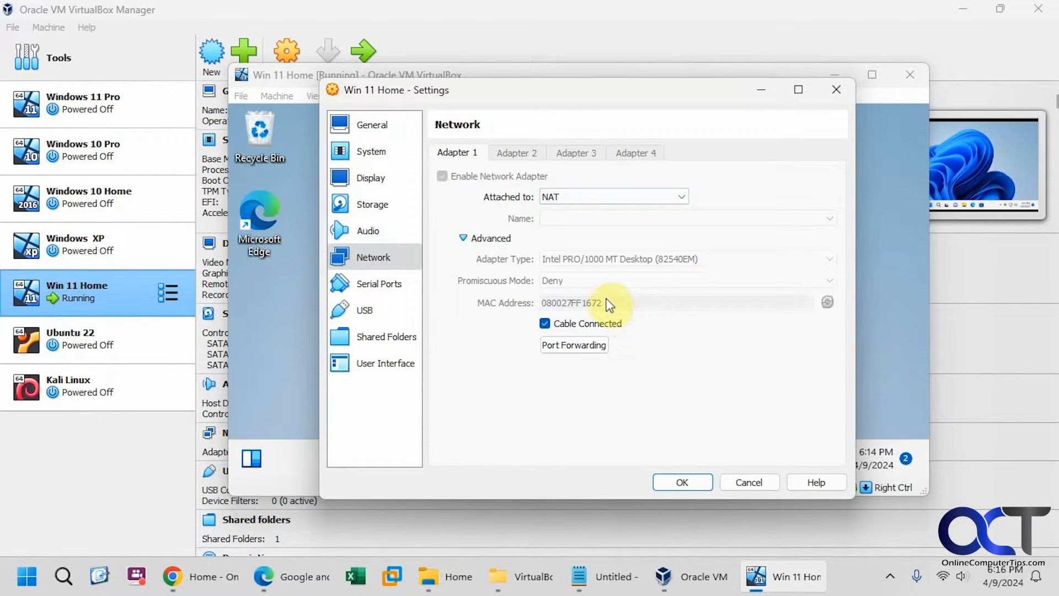
{"action": "left_click", "coordinate": [463, 238]}
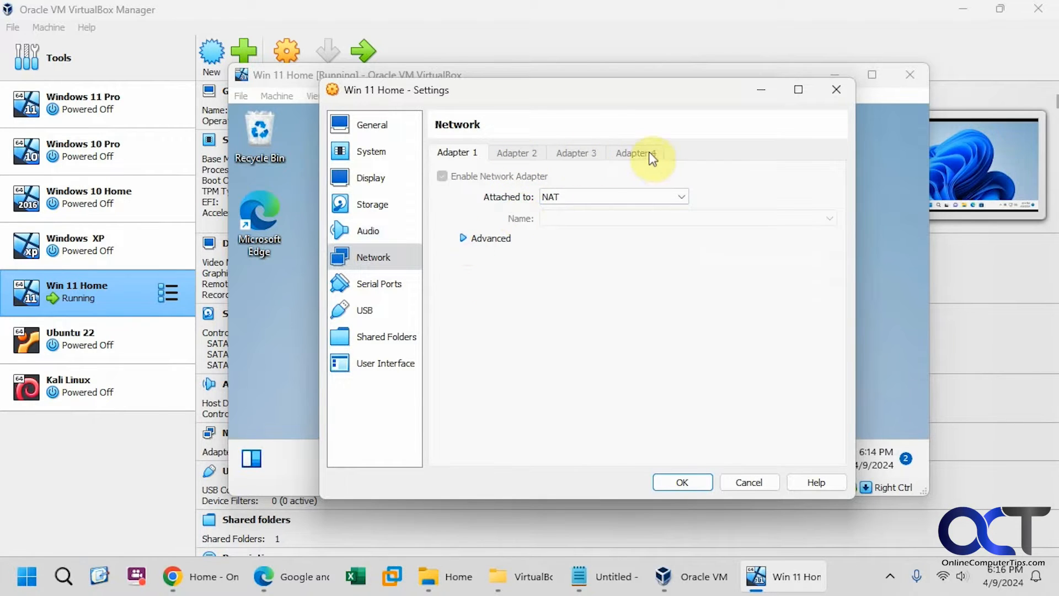
{"action": "left_click", "coordinate": [390, 290]}
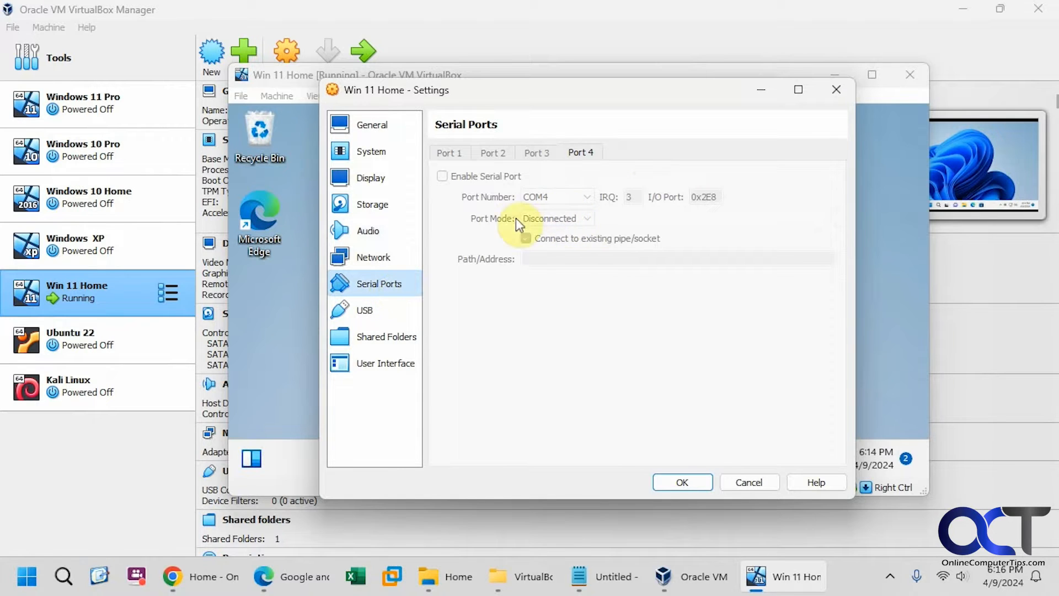
{"action": "left_click", "coordinate": [385, 312]}
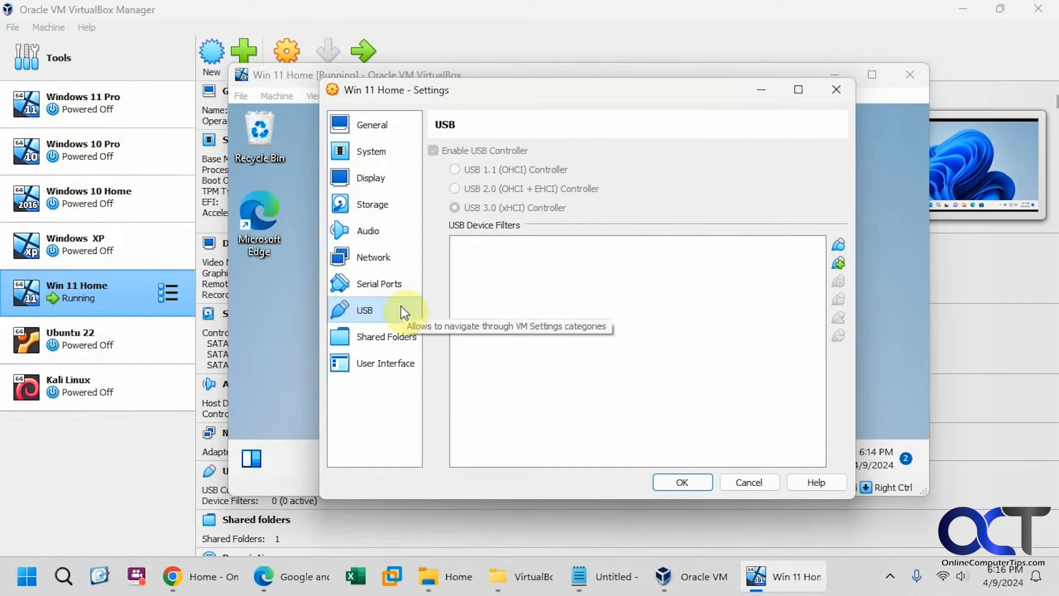
Step: Review the D:\Pictures shared folder and User Interface pages, then cancel the settings unchanged
{"action": "left_click", "coordinate": [371, 343]}
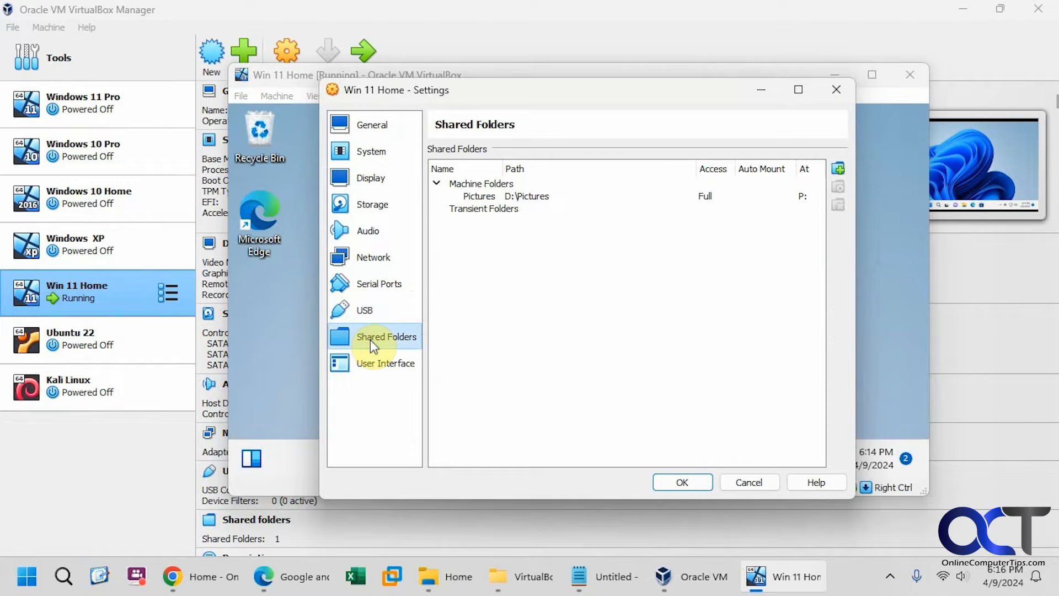
{"action": "left_click", "coordinate": [385, 360]}
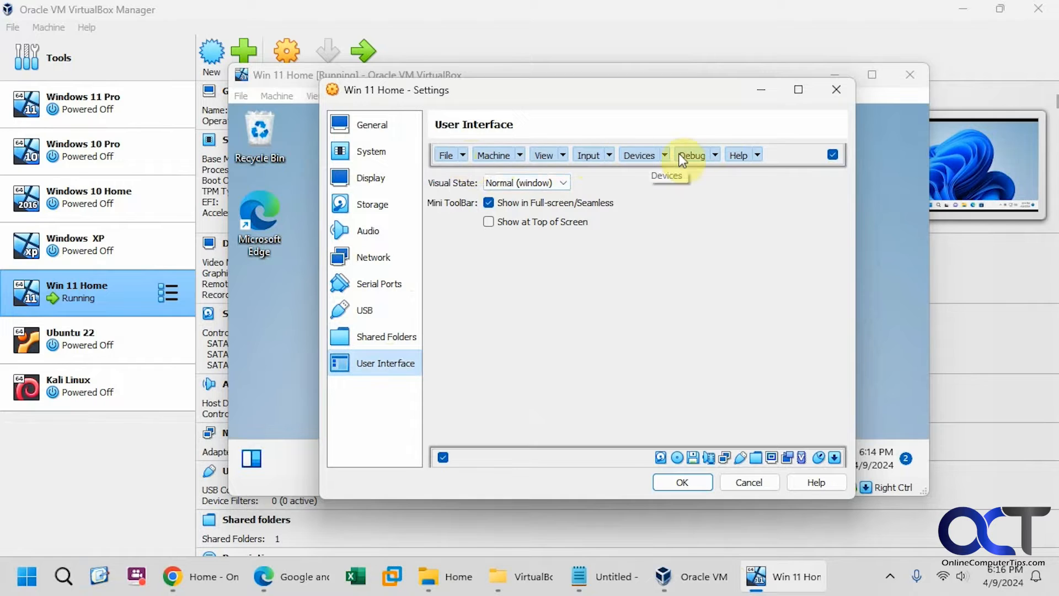
{"action": "left_click", "coordinate": [749, 482]}
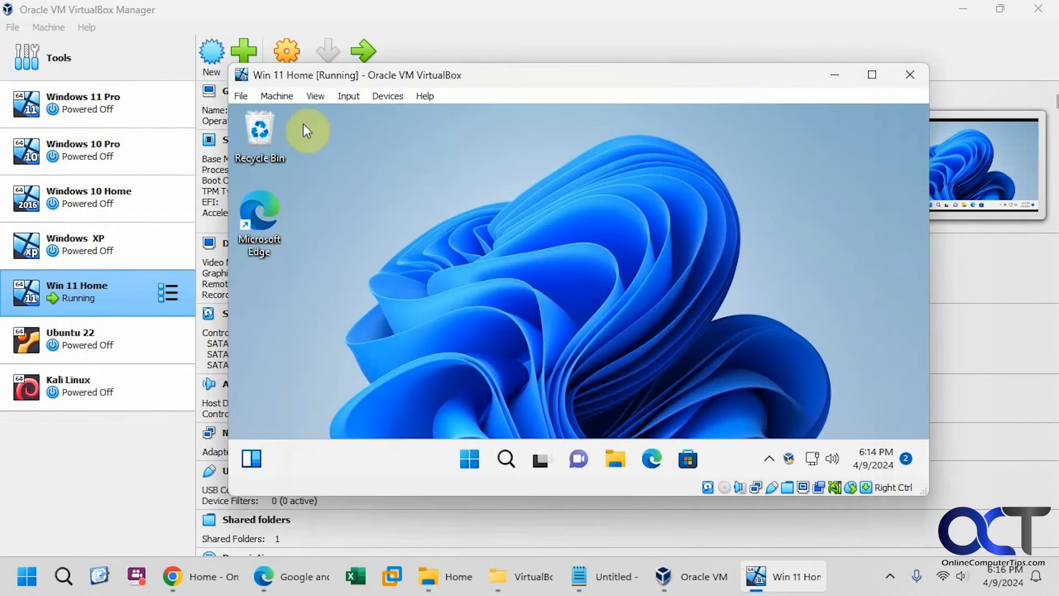
Step: Show the running VM's Machine menu with snapshot, session information, pause, reset and shutdown
{"action": "left_click", "coordinate": [277, 95]}
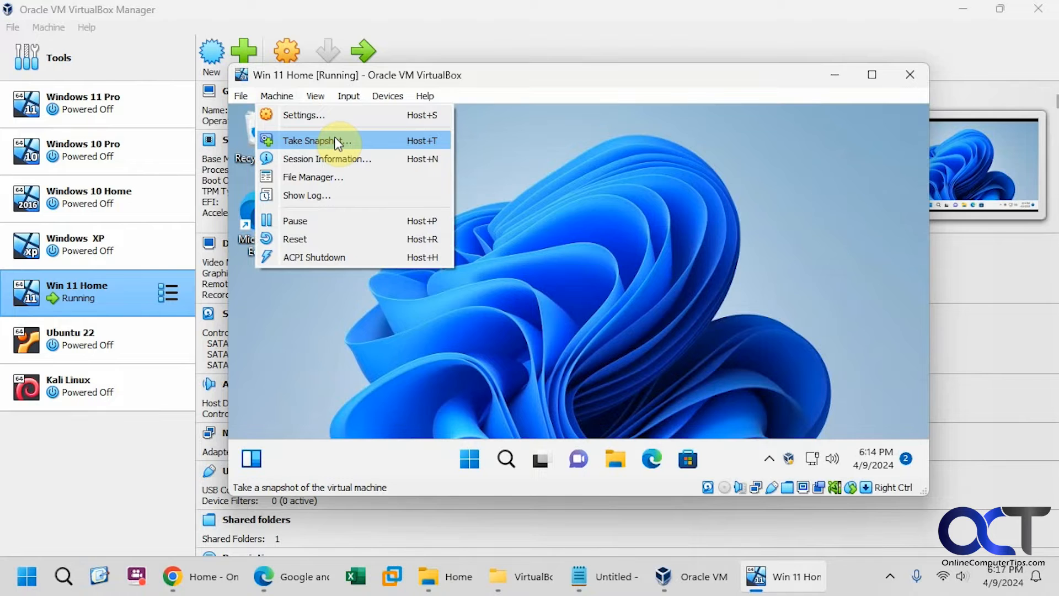
{"action": "left_click", "coordinate": [338, 157]}
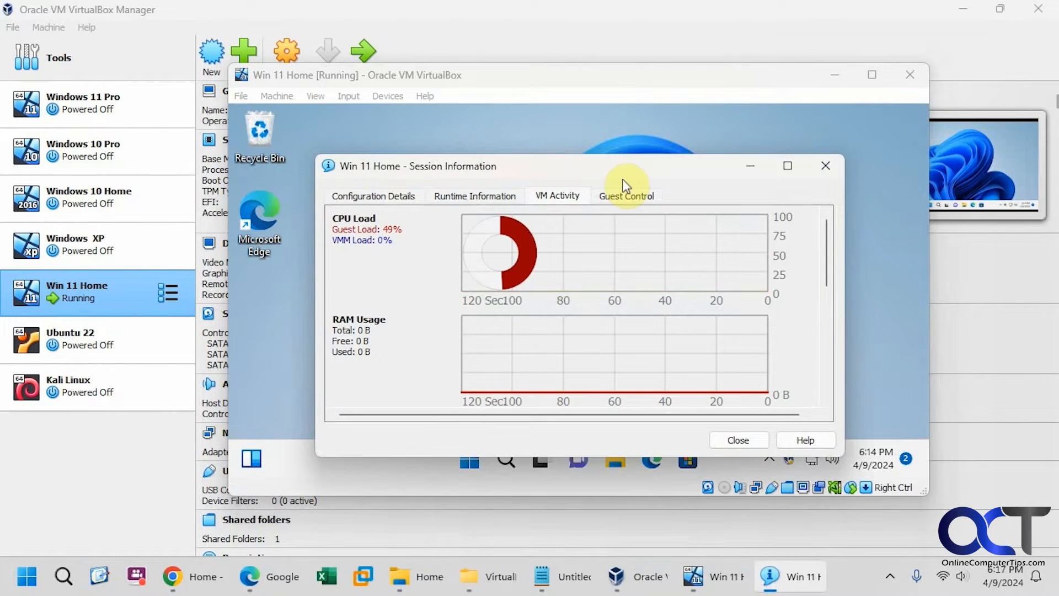
{"action": "left_click", "coordinate": [833, 174]}
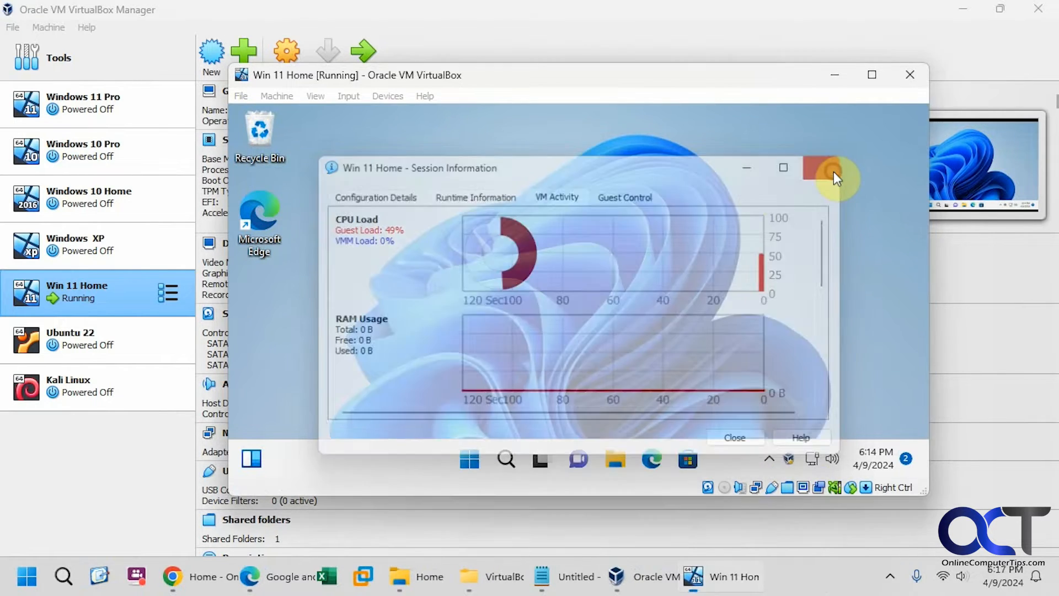
{"action": "left_click", "coordinate": [279, 95]}
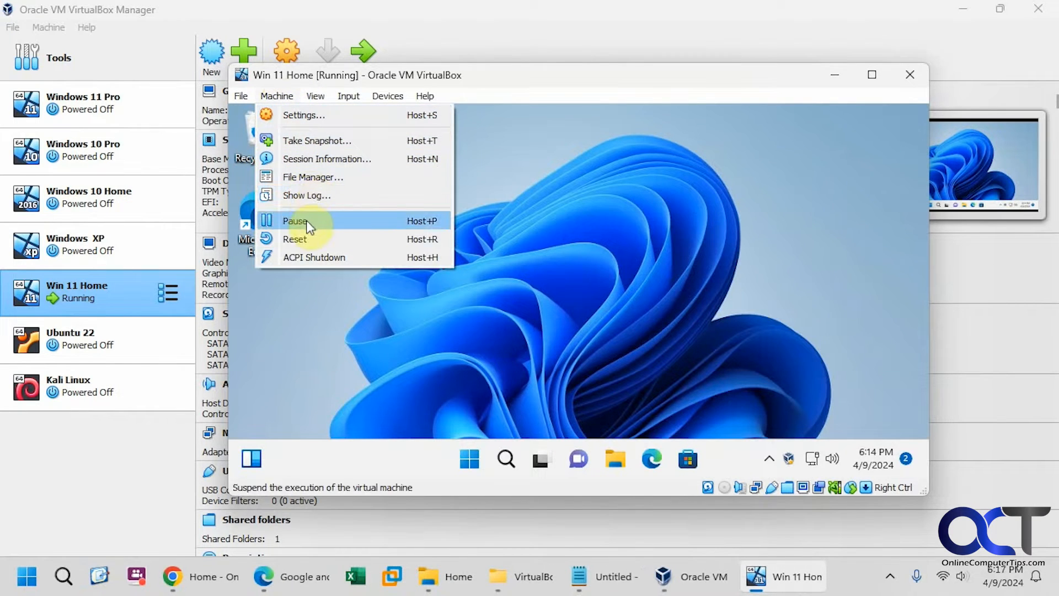
Step: Close the Machine menu and show the VM window's View menu
{"action": "left_click", "coordinate": [282, 95]}
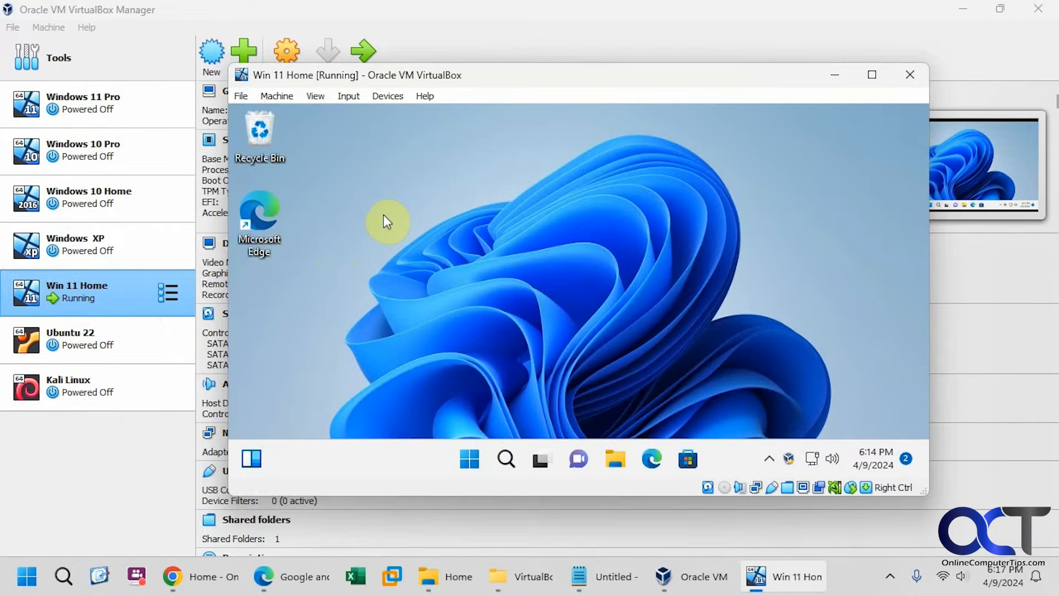
{"action": "left_click", "coordinate": [316, 96]}
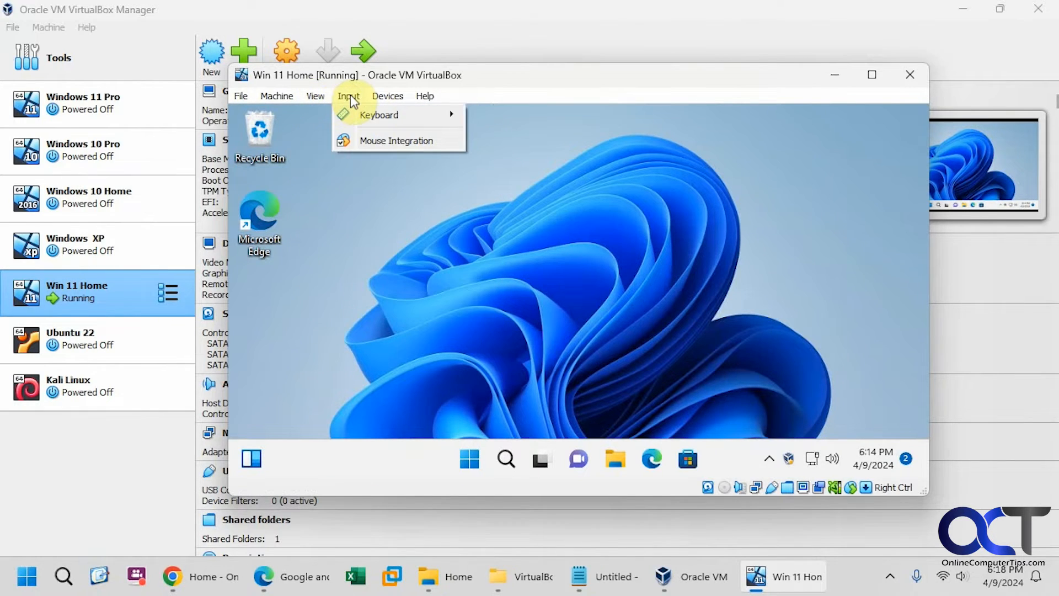
Step: Show the Input > Keyboard submenu, then the Devices > Optical Drives choices including tiny11b1.iso
{"action": "mouse_move", "coordinate": [362, 114]}
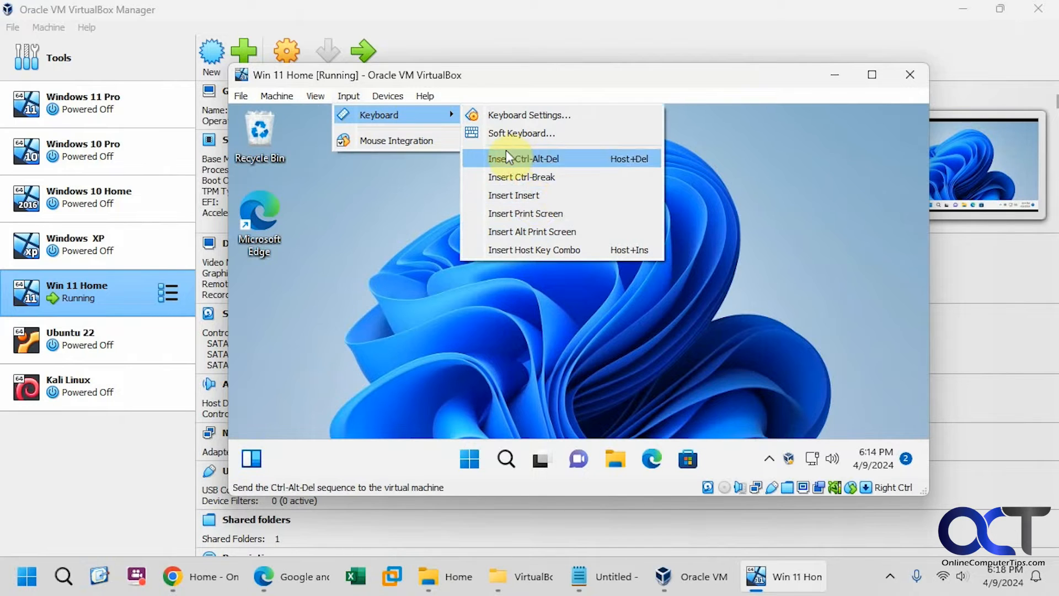
{"action": "mouse_move", "coordinate": [388, 97]}
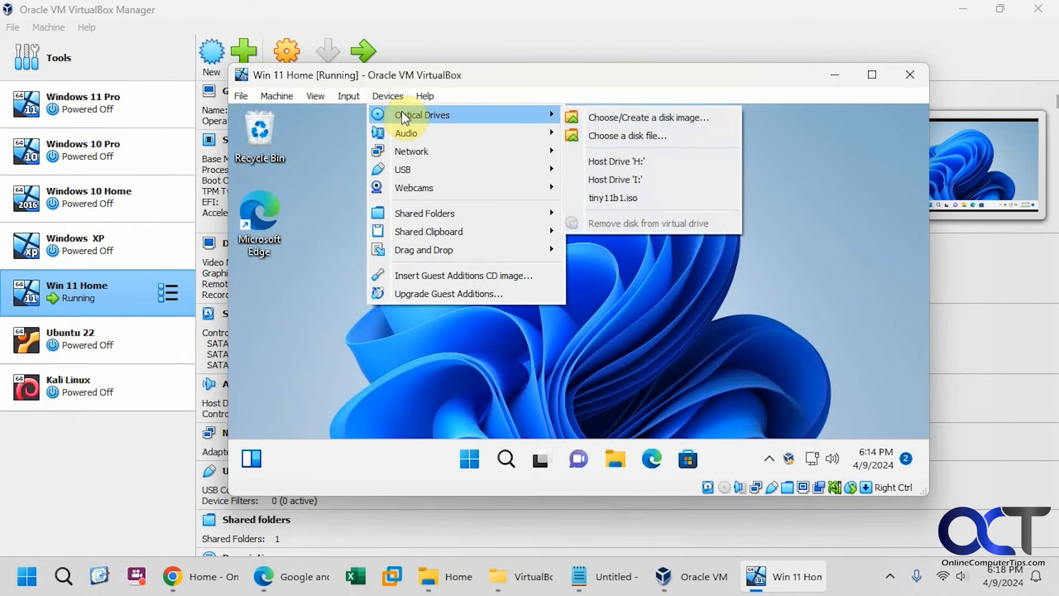
Step: Open the VM's Devices > Network > Network Settings dialog and close it
{"action": "mouse_move", "coordinate": [426, 131]}
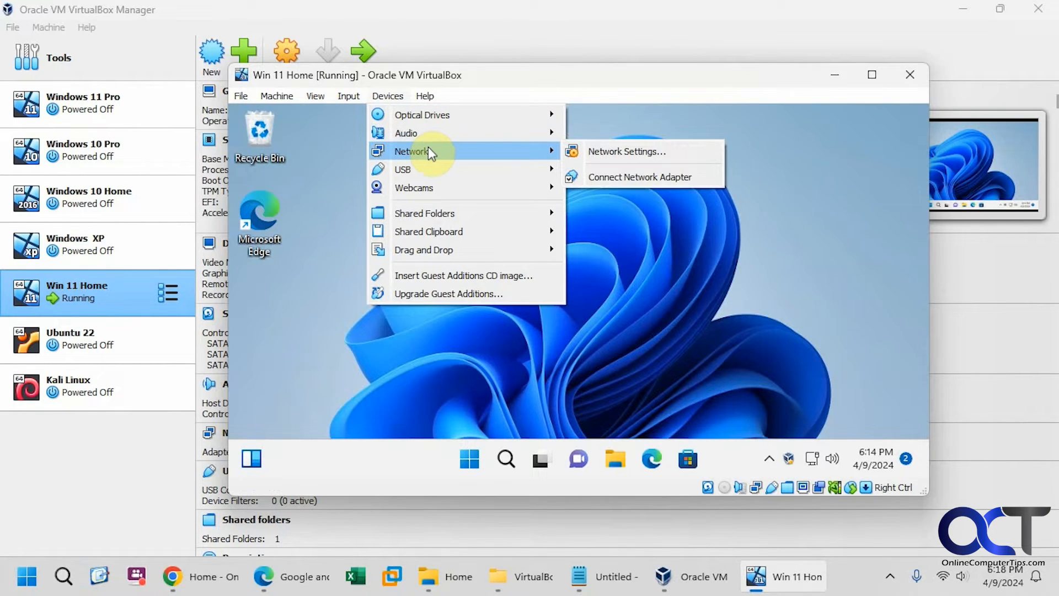
{"action": "left_click", "coordinate": [591, 145]}
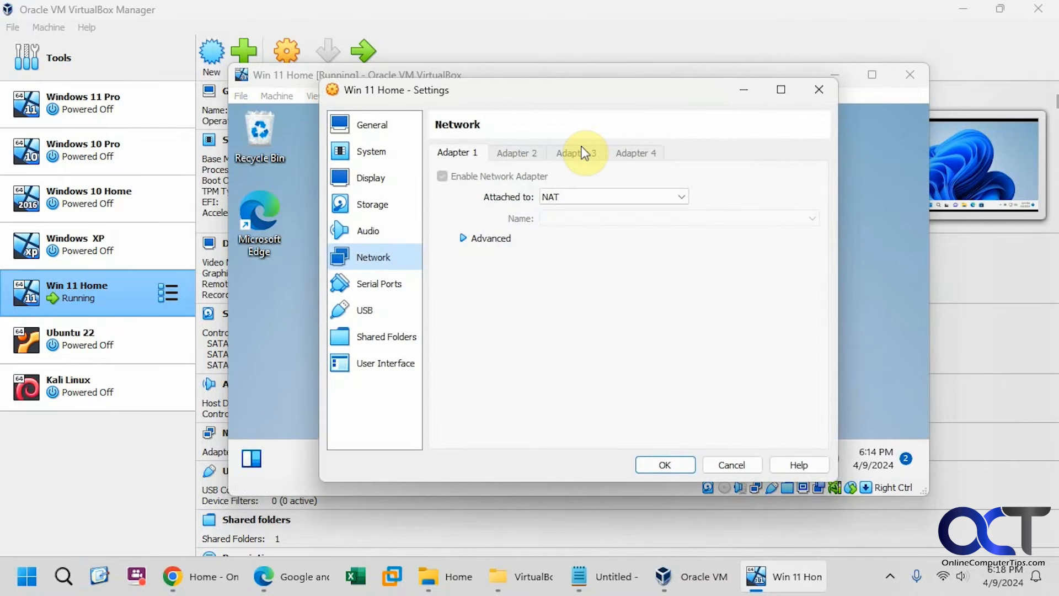
{"action": "left_click", "coordinate": [805, 89]}
Step: Browse the Devices menu, then minimize the Win 11 Home window to return to the Manager
{"action": "left_click", "coordinate": [398, 97]}
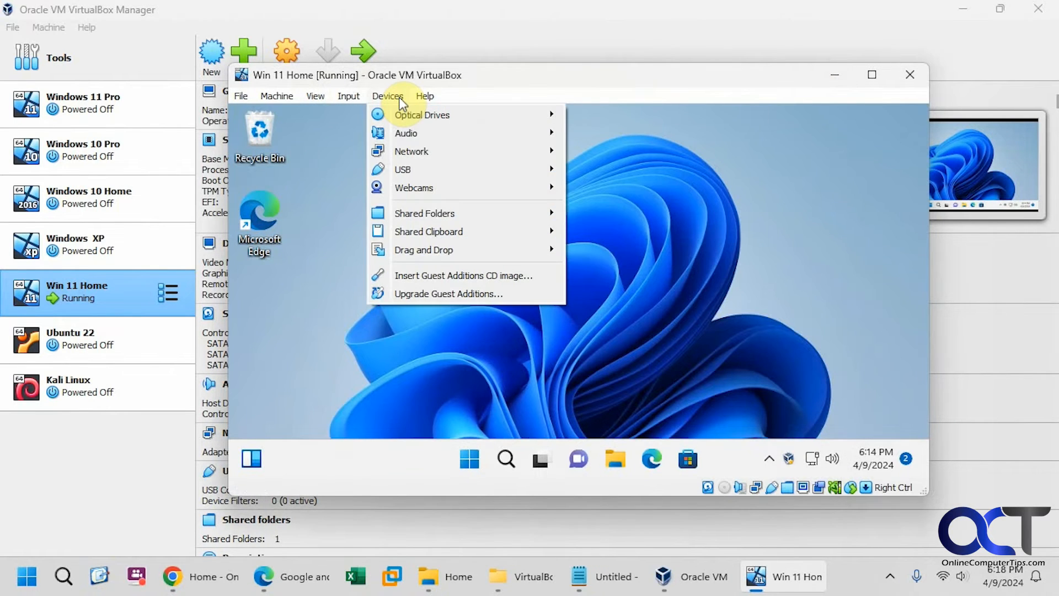
{"action": "mouse_move", "coordinate": [437, 214]}
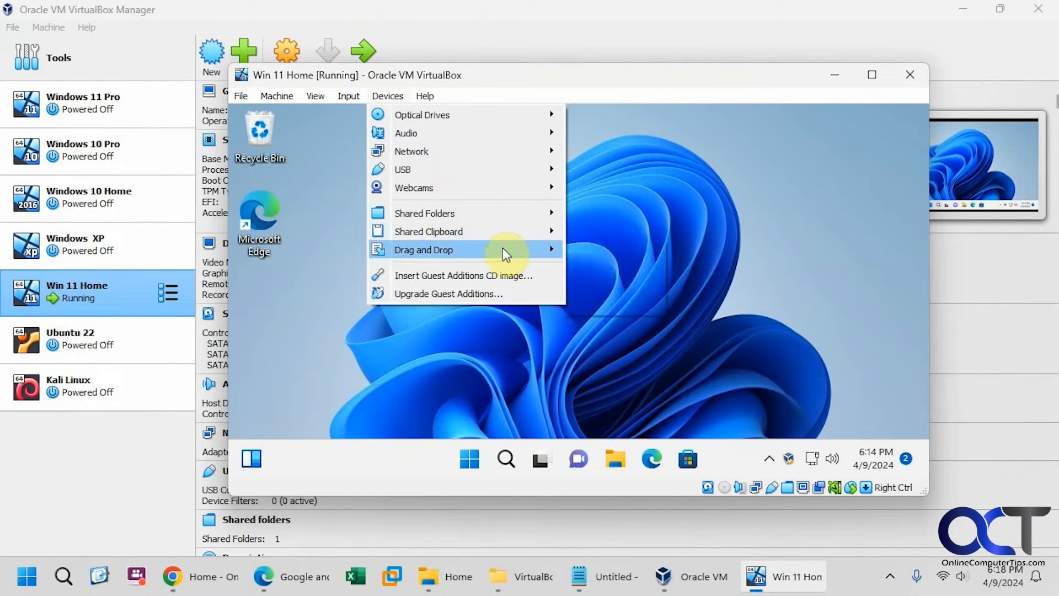
{"action": "mouse_move", "coordinate": [503, 251]}
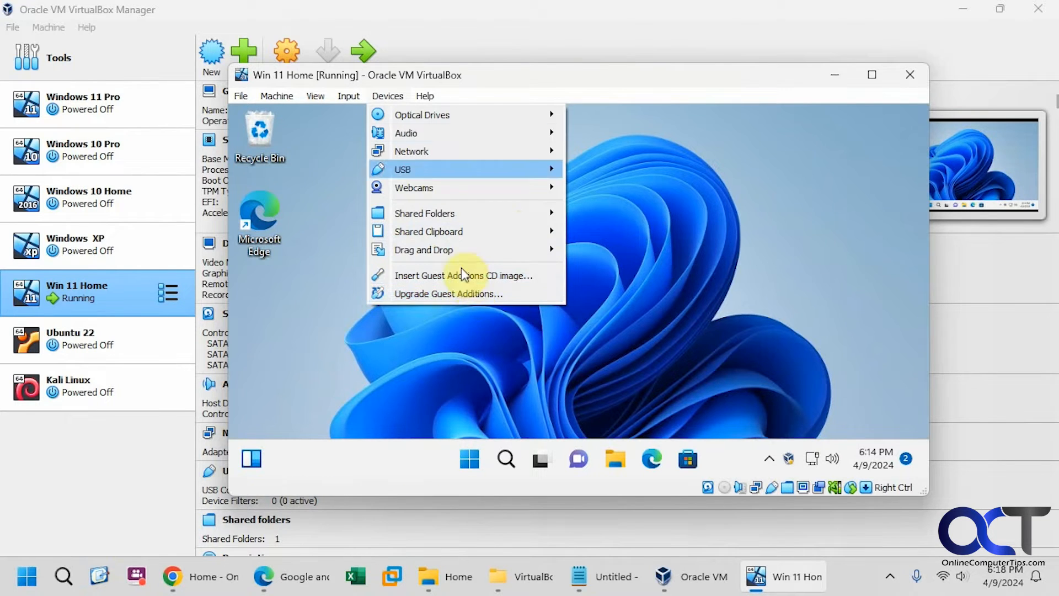
{"action": "left_click", "coordinate": [504, 74]}
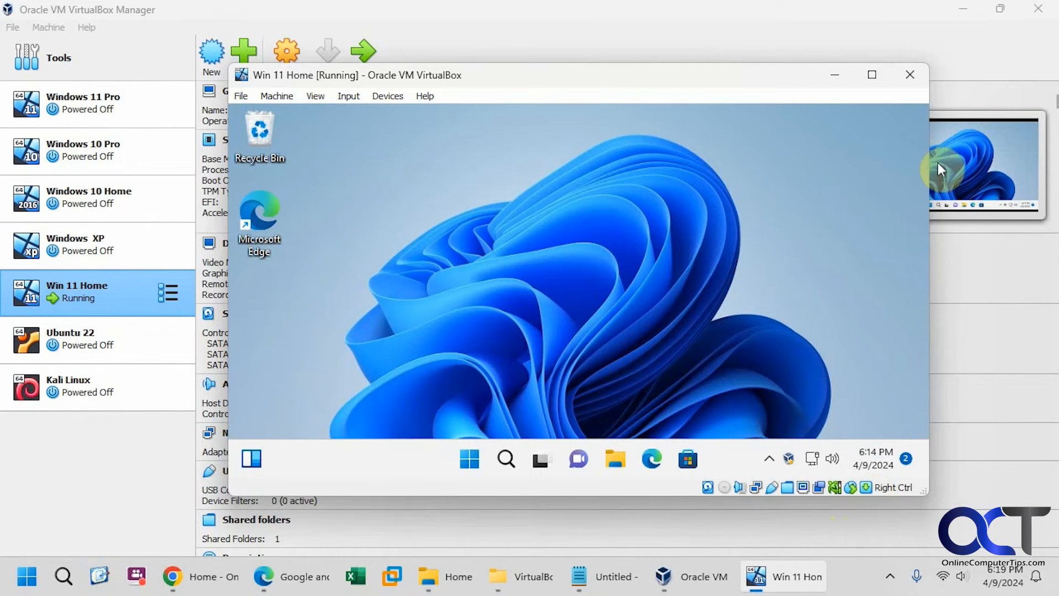
{"action": "left_click", "coordinate": [835, 75]}
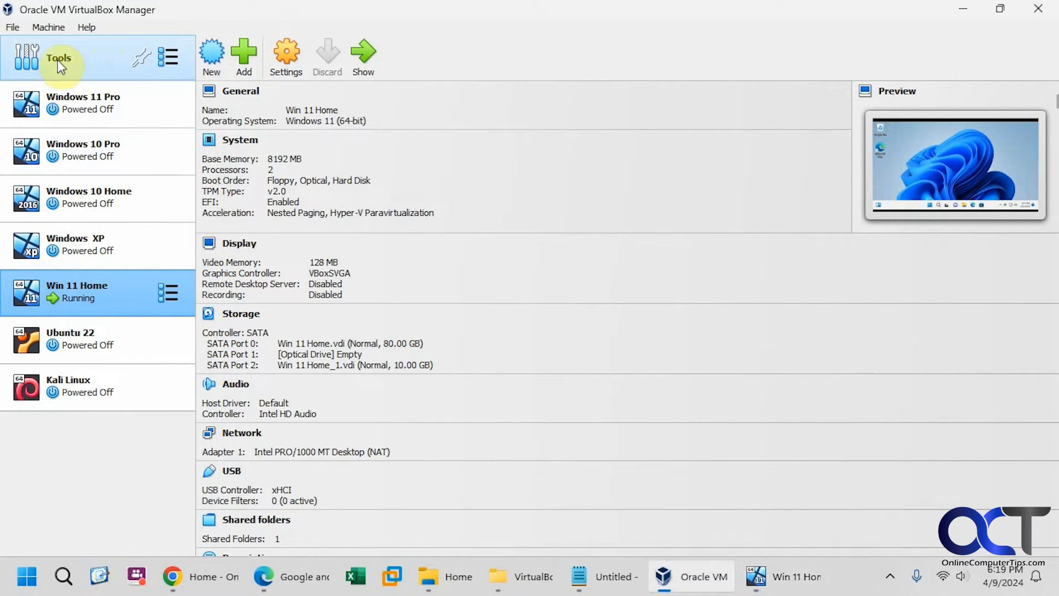
{"action": "left_click", "coordinate": [18, 28]}
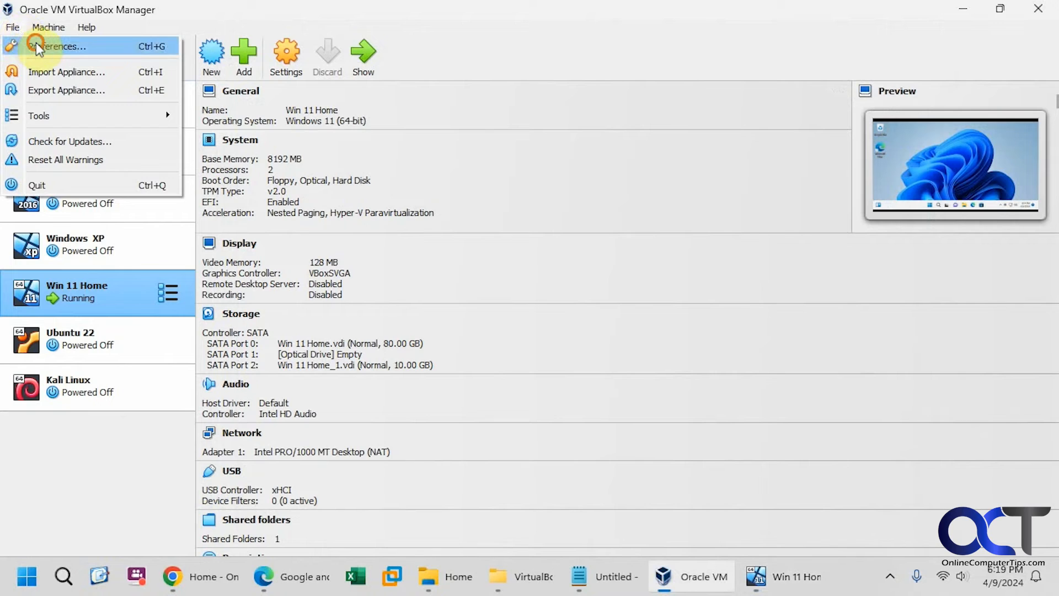
Step: Browse the Preferences pages: Input, Update, Language, Display and Proxy
{"action": "left_click", "coordinate": [35, 44]}
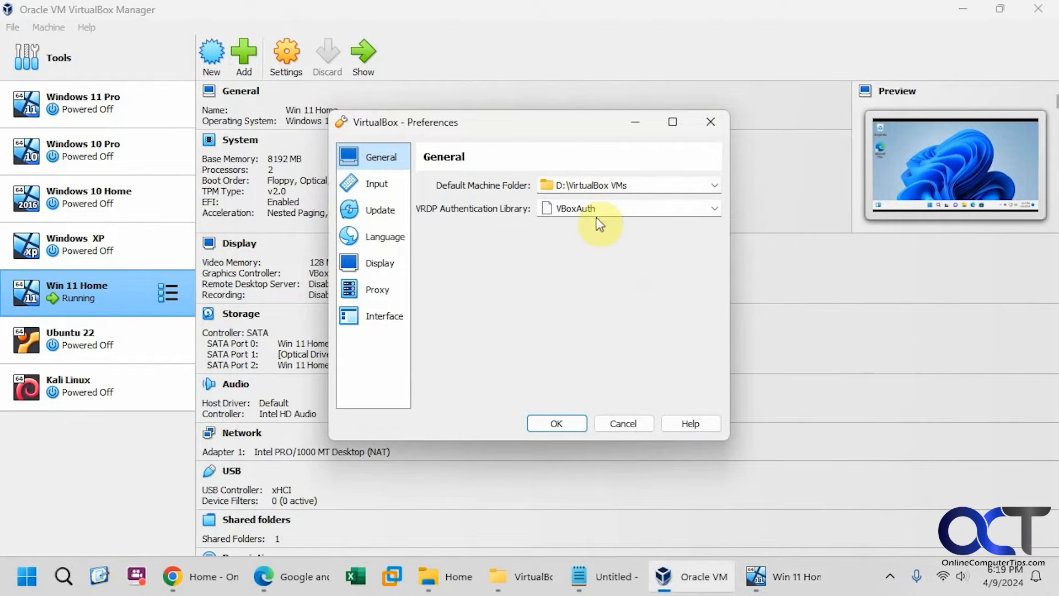
{"action": "left_click", "coordinate": [379, 186]}
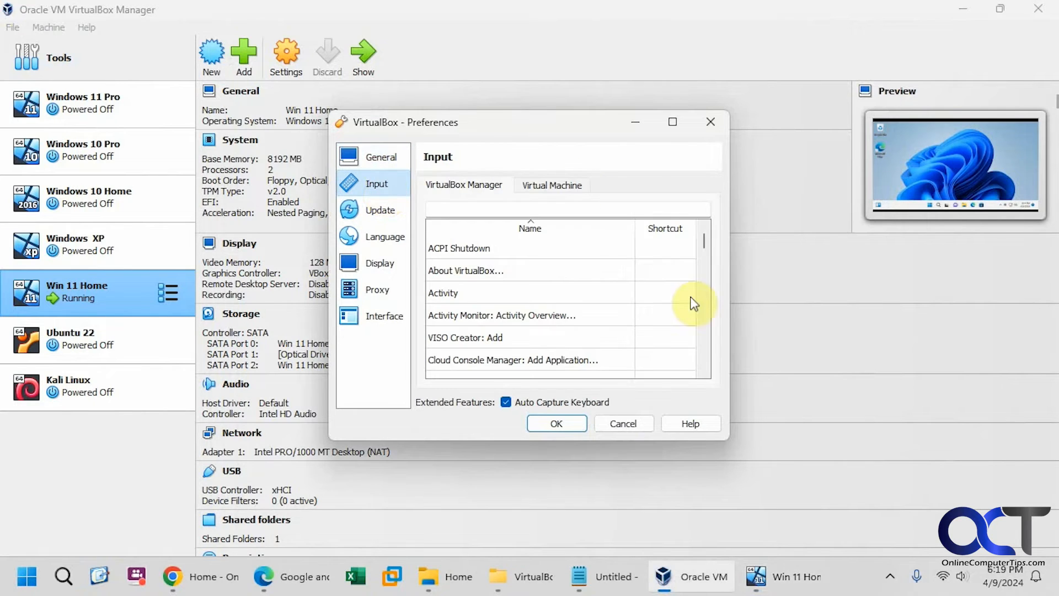
{"action": "mouse_move", "coordinate": [704, 243]}
{"action": "left_mouse_down"}
{"action": "mouse_move", "coordinate": [706, 276]}
{"action": "mouse_move", "coordinate": [704, 241]}
{"action": "left_mouse_up"}
{"action": "left_click", "coordinate": [382, 215]}
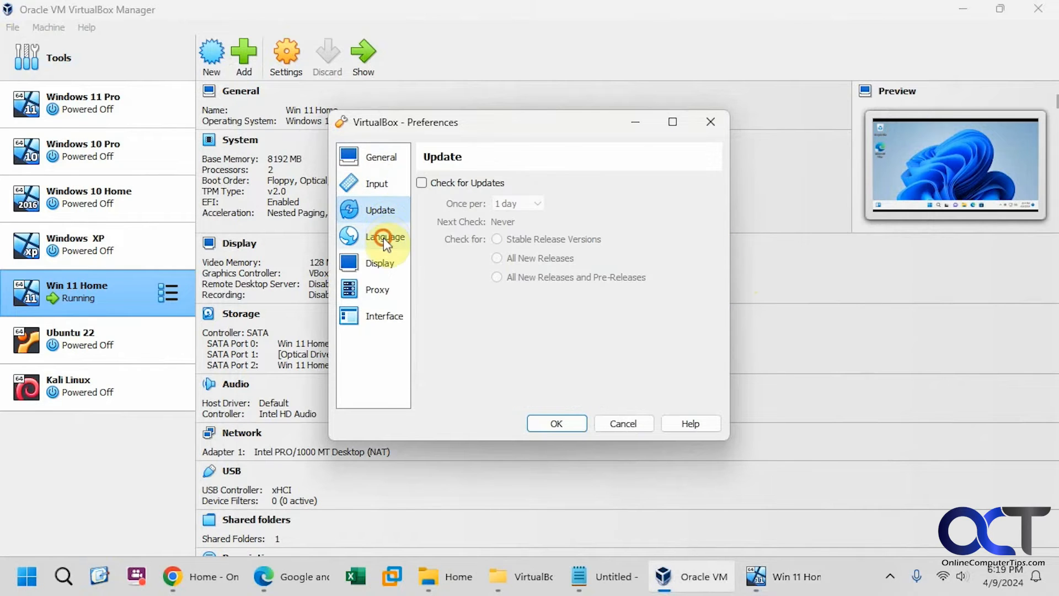
{"action": "left_click", "coordinate": [383, 237]}
{"action": "left_click", "coordinate": [380, 265]}
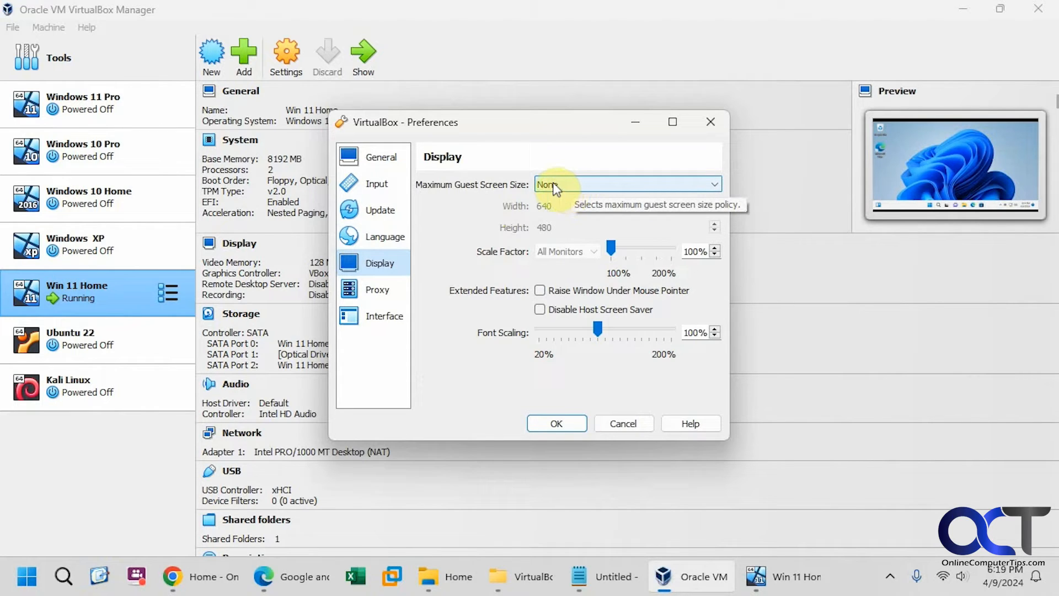
{"action": "left_click", "coordinate": [377, 288]}
Step: View the Interface colour theme options and cancel, leaving Follow System Settings
{"action": "left_click", "coordinate": [379, 313]}
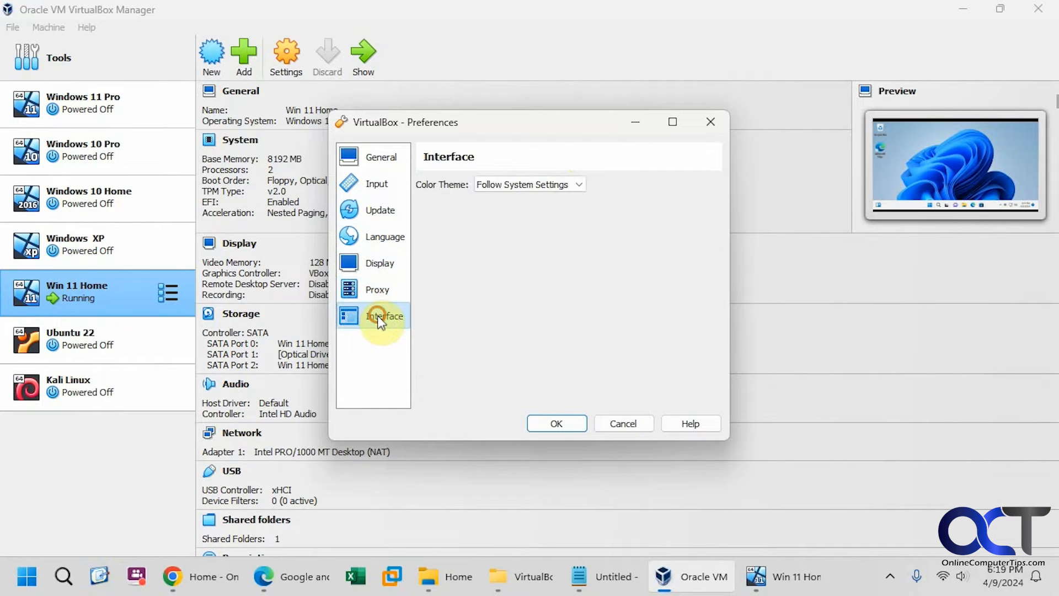
{"action": "left_click", "coordinate": [485, 184]}
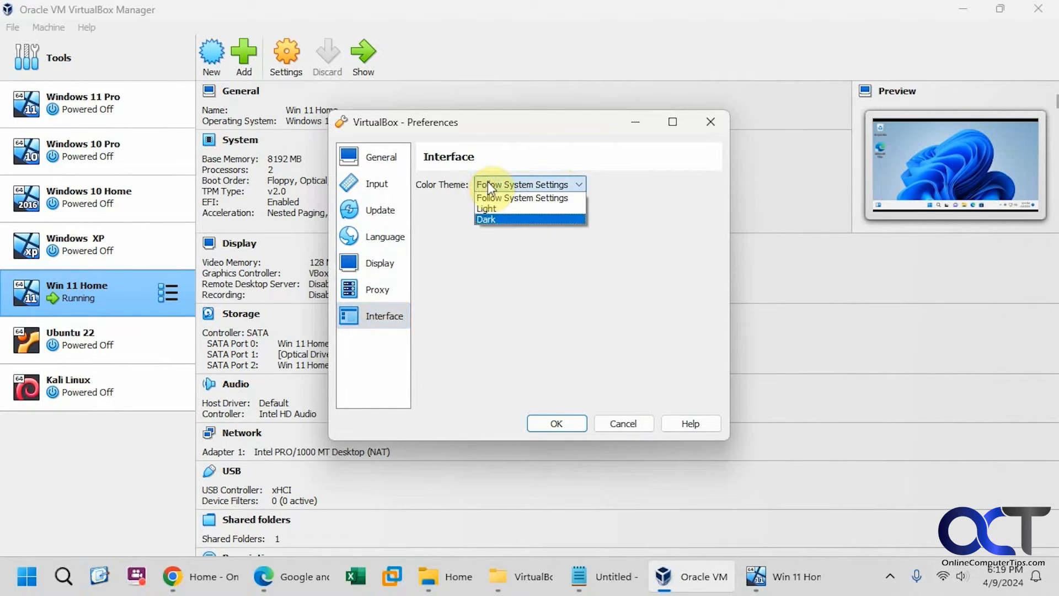
{"action": "left_click", "coordinate": [627, 424]}
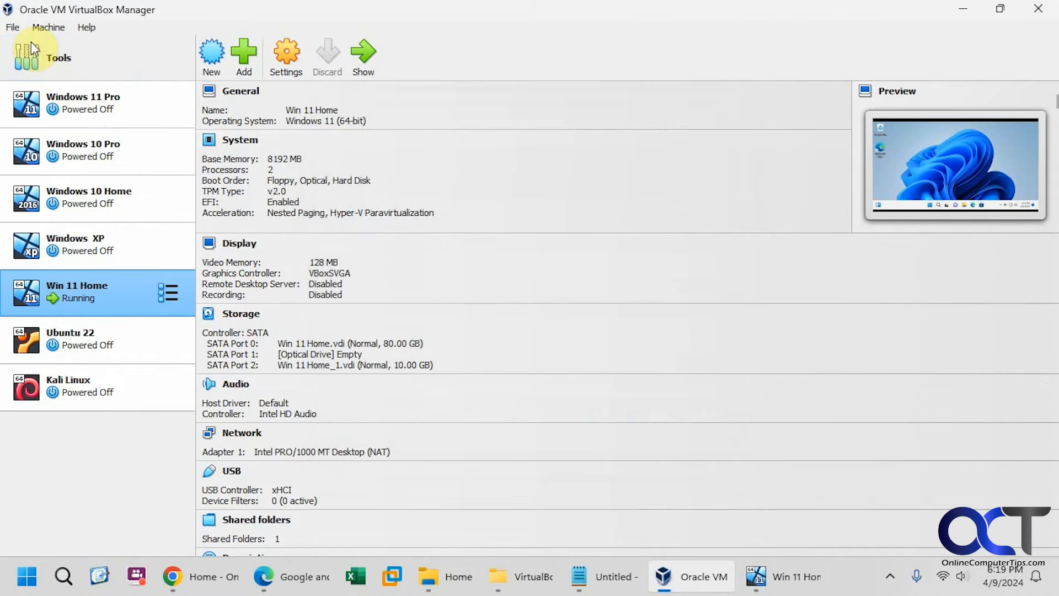
Step: Show File > Tools, listing the Extension Pack, Virtual Media, Network and Cloud Profile managers
{"action": "left_click", "coordinate": [12, 27]}
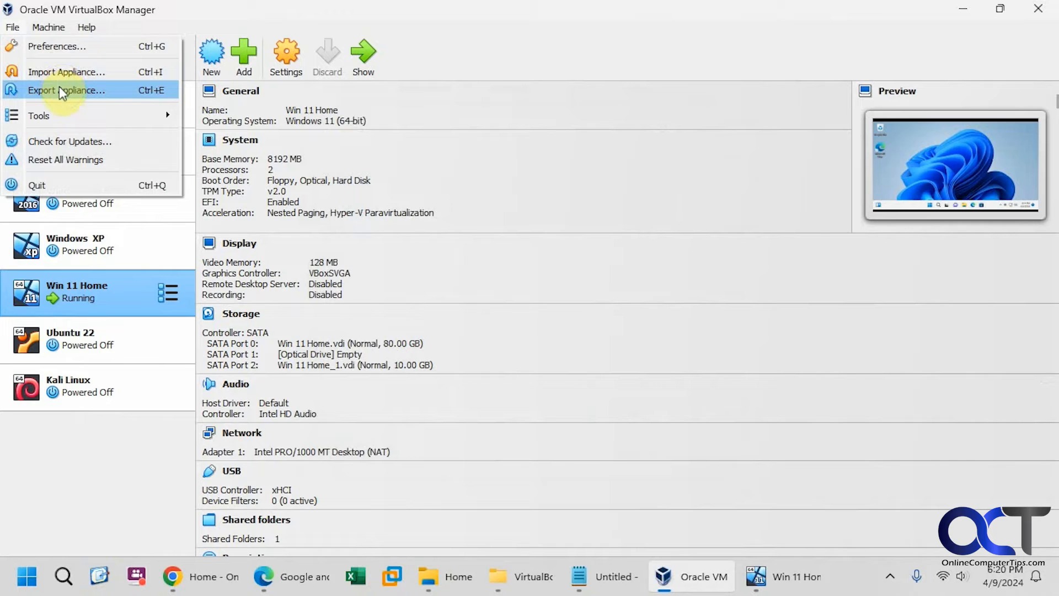
{"action": "mouse_move", "coordinate": [69, 111]}
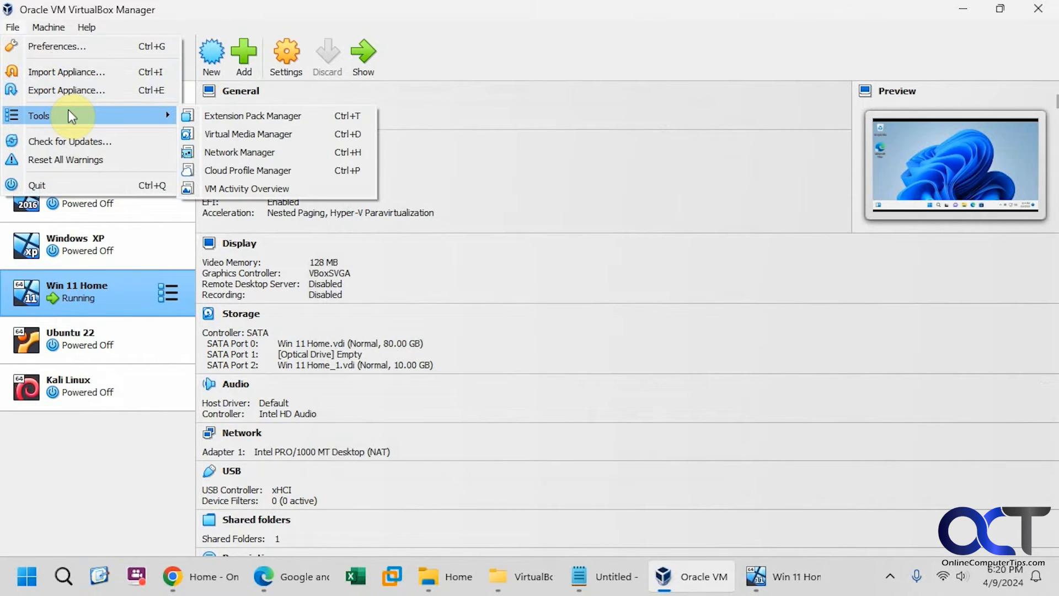
Step: Open the Virtual Media Manager, inspect Windows10-2022.iso and floppy images, then return to Hard disks
{"action": "left_click", "coordinate": [234, 134]}
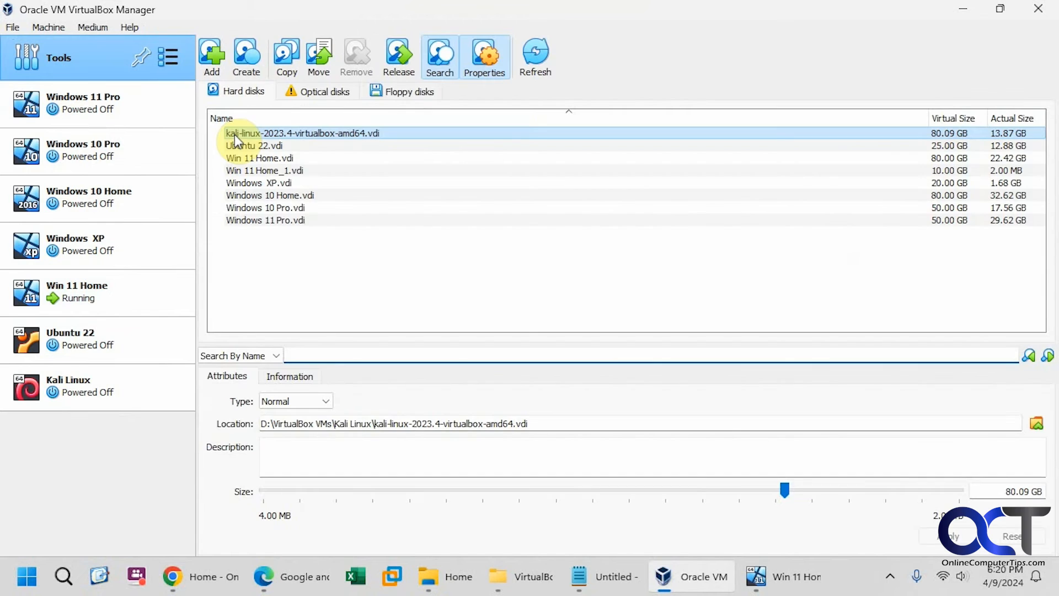
{"action": "left_click", "coordinate": [306, 93]}
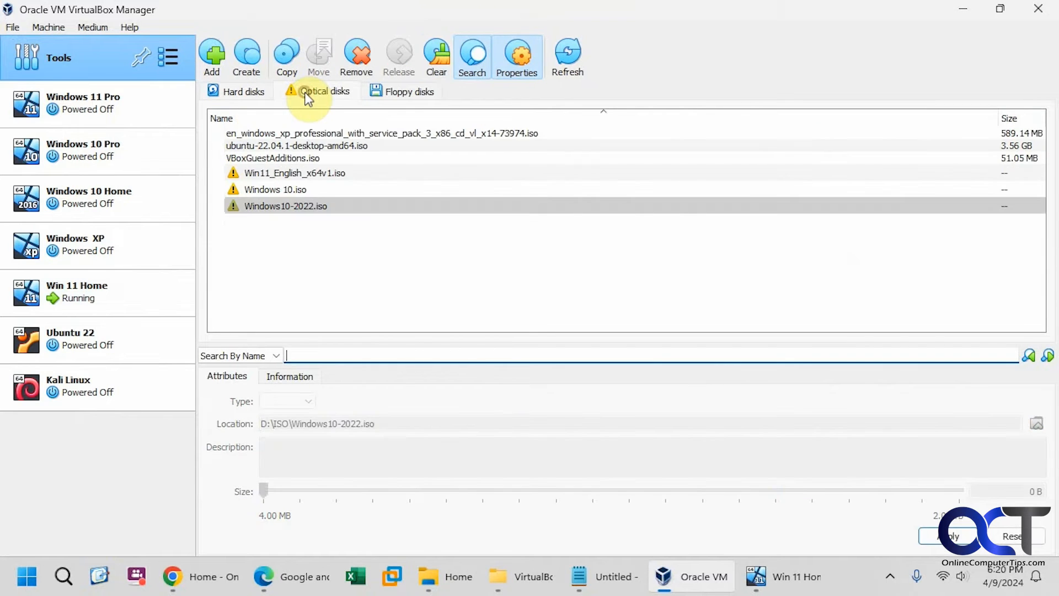
{"action": "left_click", "coordinate": [274, 206]}
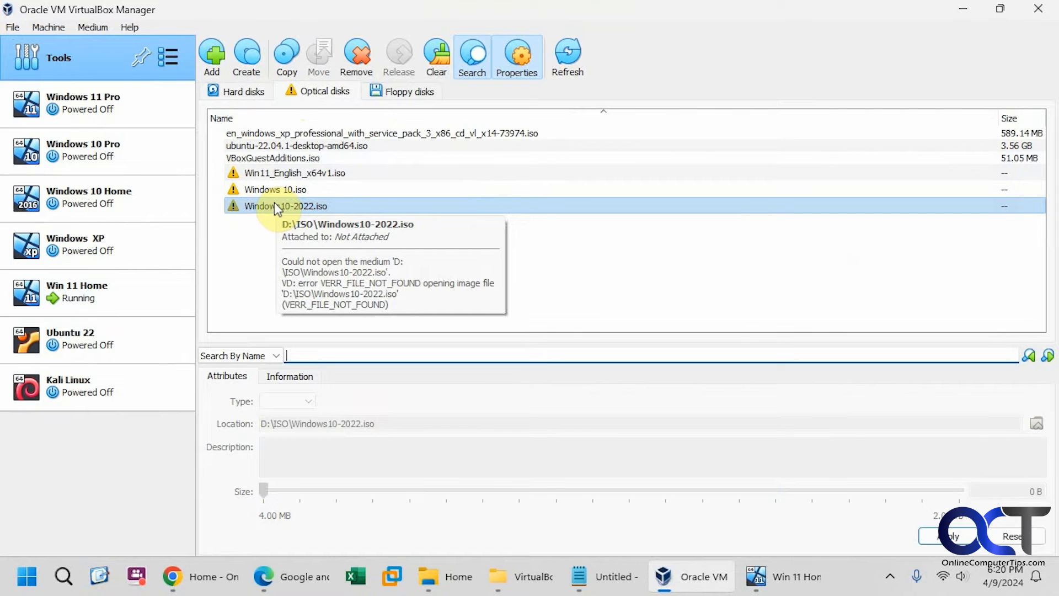
{"action": "right_click", "coordinate": [273, 203]}
{"action": "left_click", "coordinate": [225, 253]}
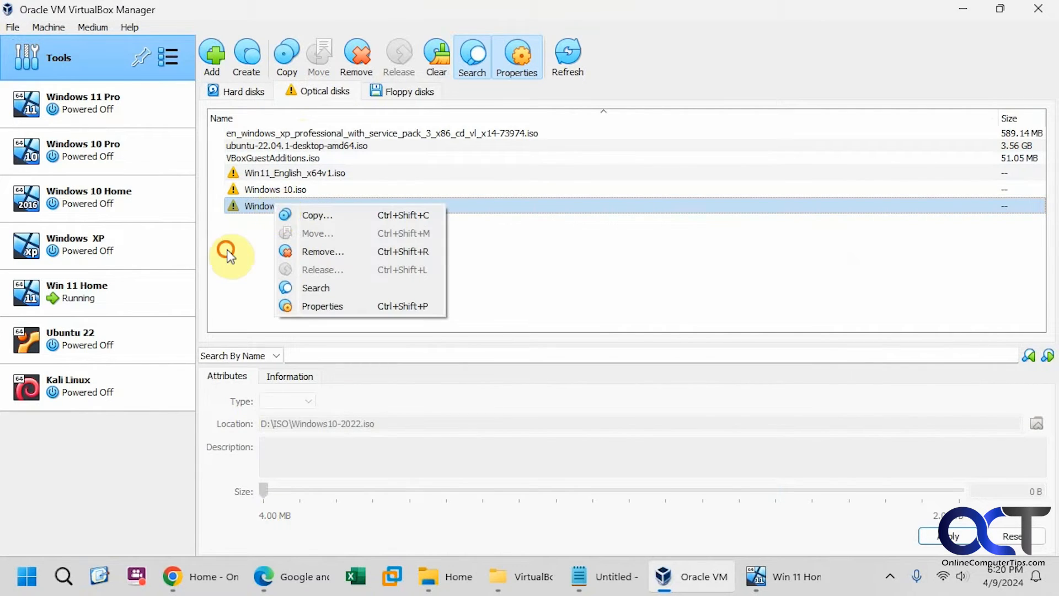
{"action": "left_click", "coordinate": [399, 92]}
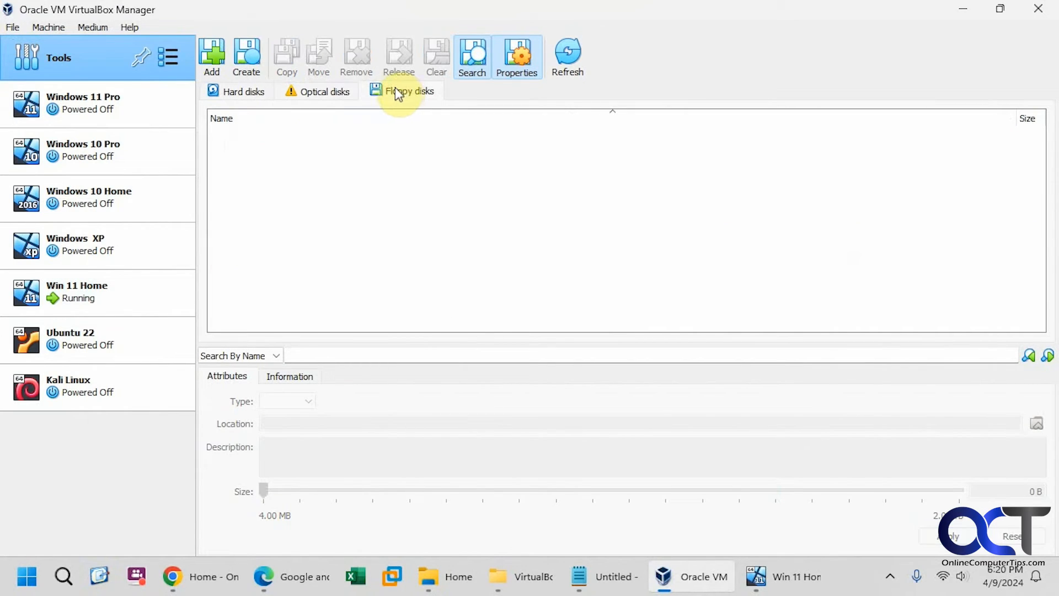
{"action": "left_click", "coordinate": [246, 92]}
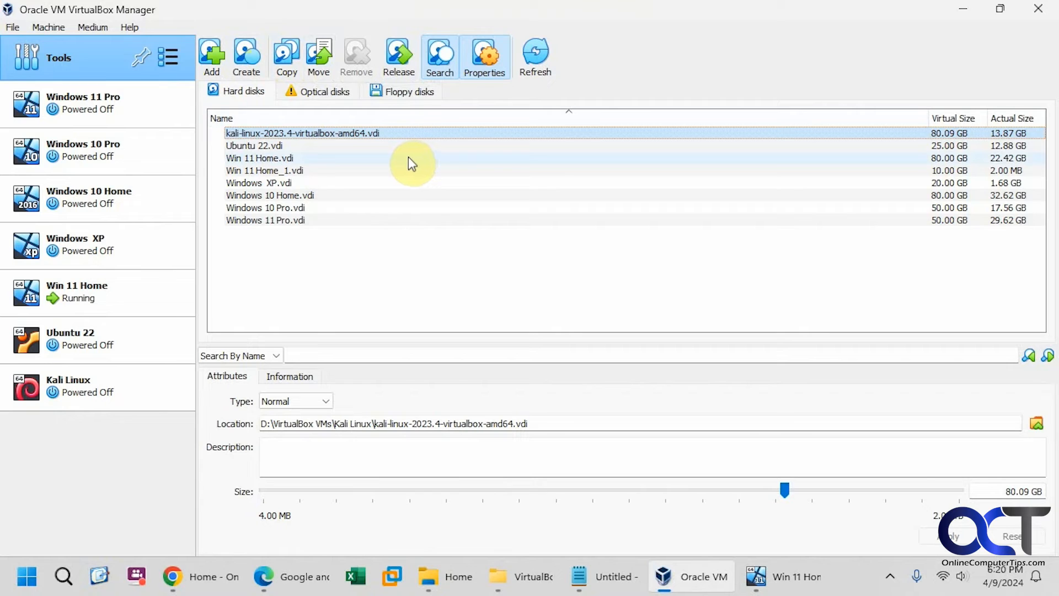
{"action": "left_click", "coordinate": [13, 27]}
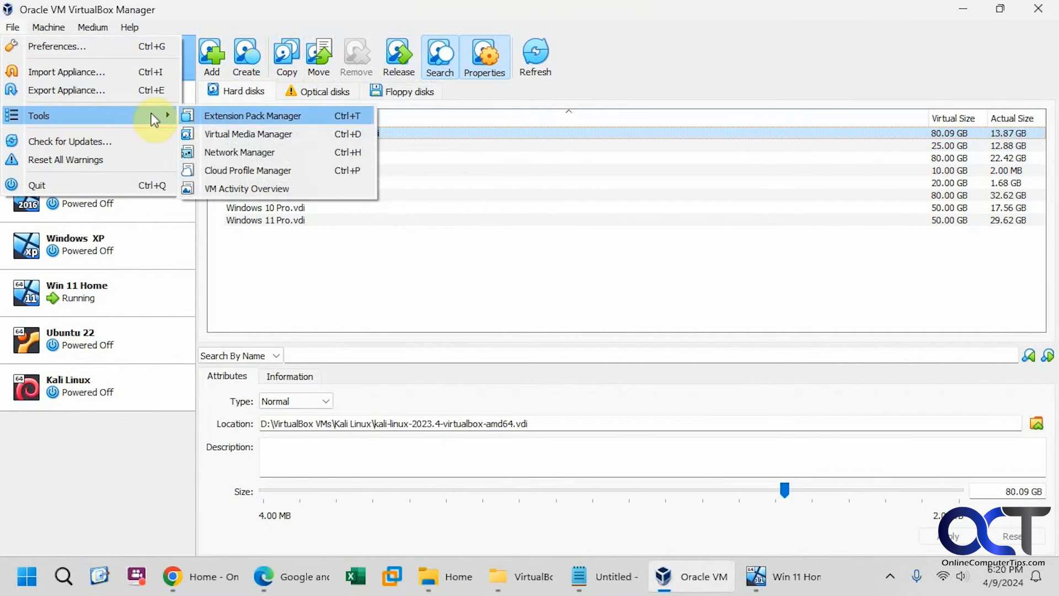
Step: Open the Network Manager, browse NAT and cloud networks, and inspect the host-only adapter's DHCP and IPv4 properties
{"action": "left_click", "coordinate": [258, 152]}
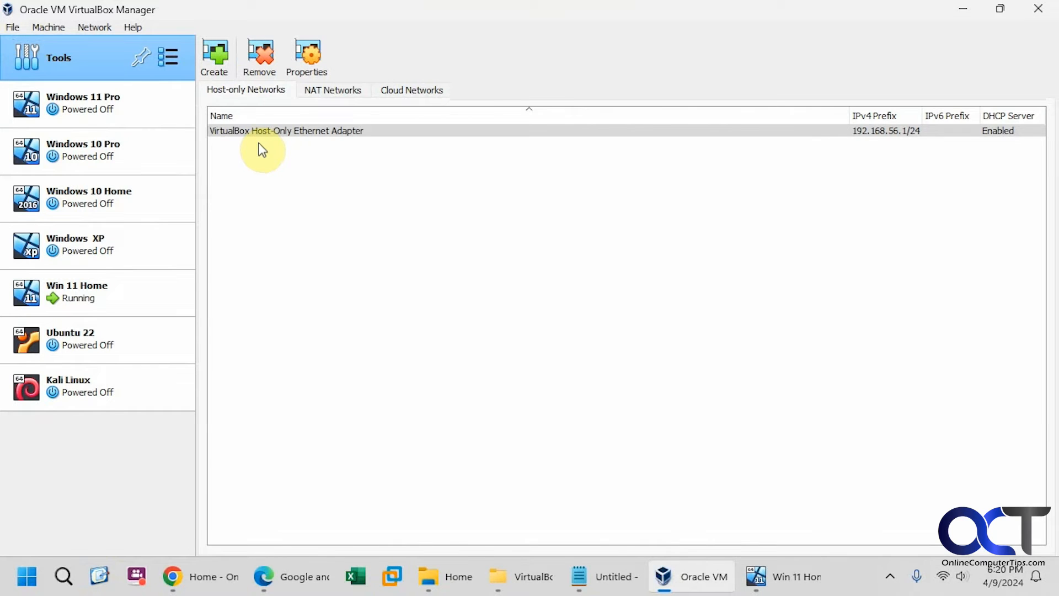
{"action": "left_click", "coordinate": [244, 135]}
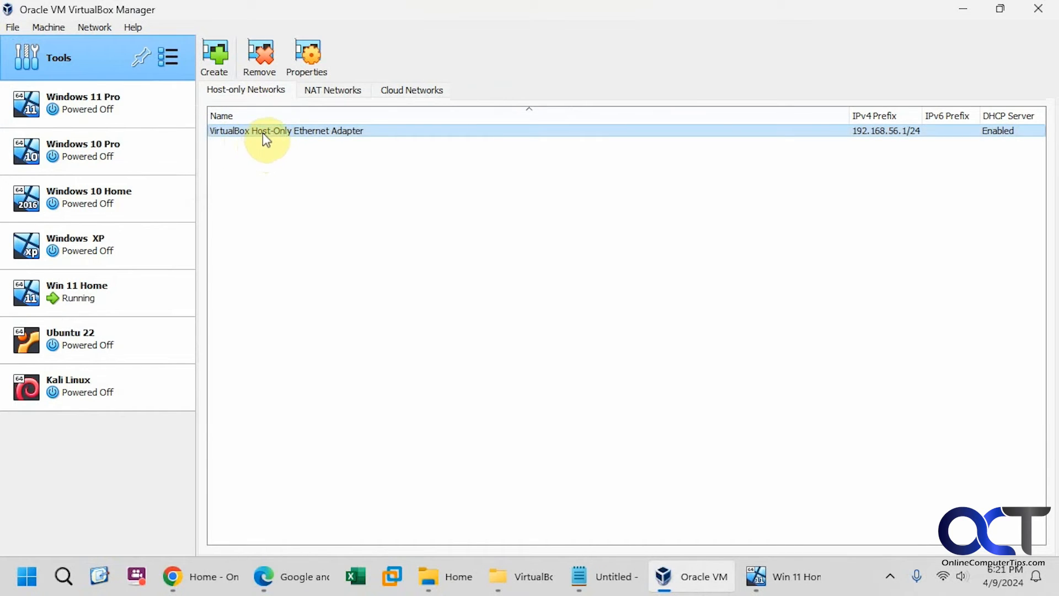
{"action": "left_click", "coordinate": [329, 91]}
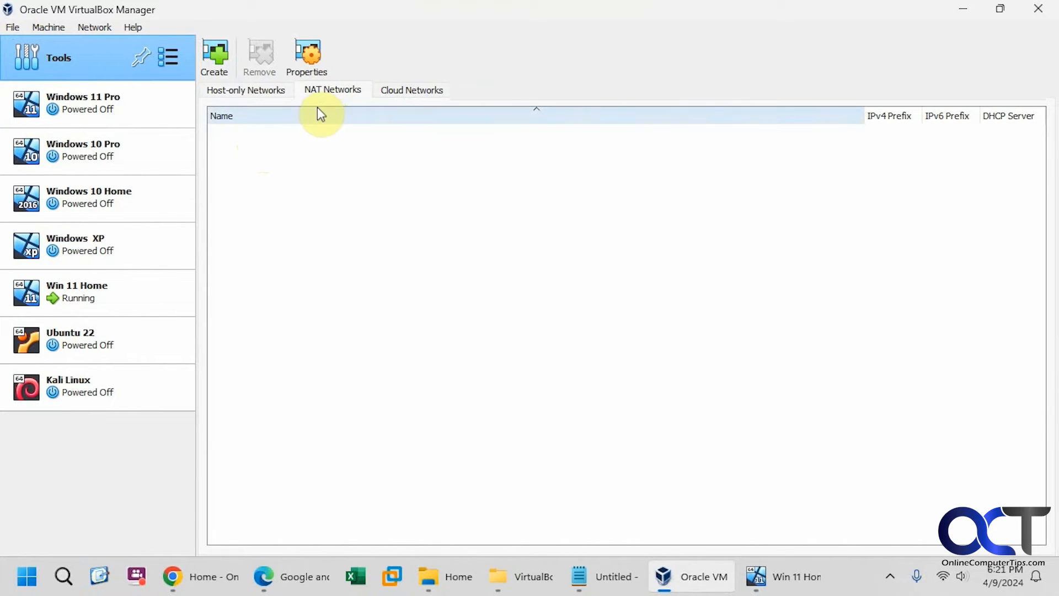
{"action": "left_click", "coordinate": [390, 90]}
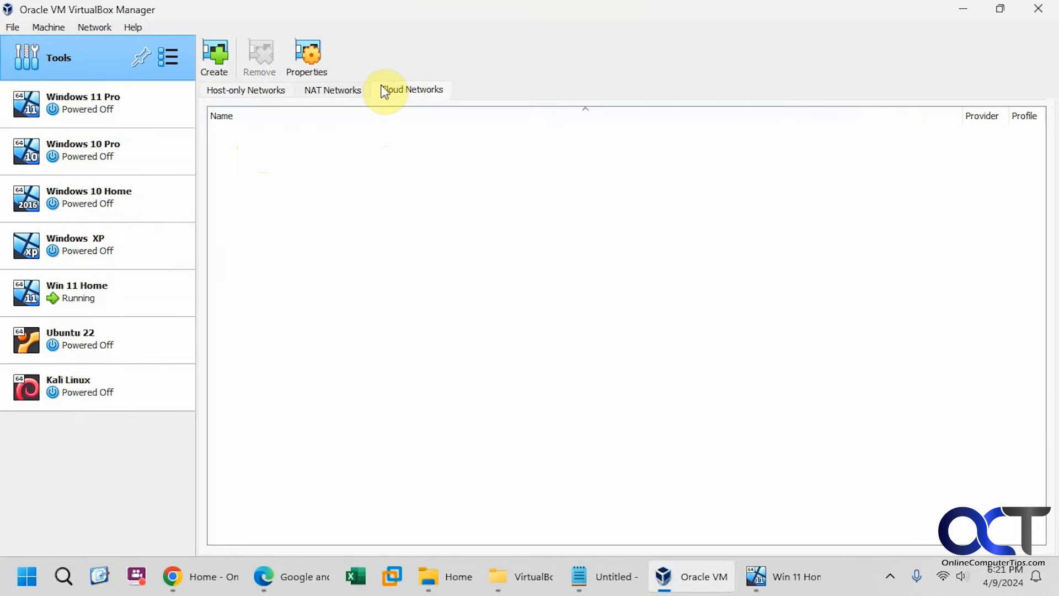
{"action": "left_click", "coordinate": [237, 93]}
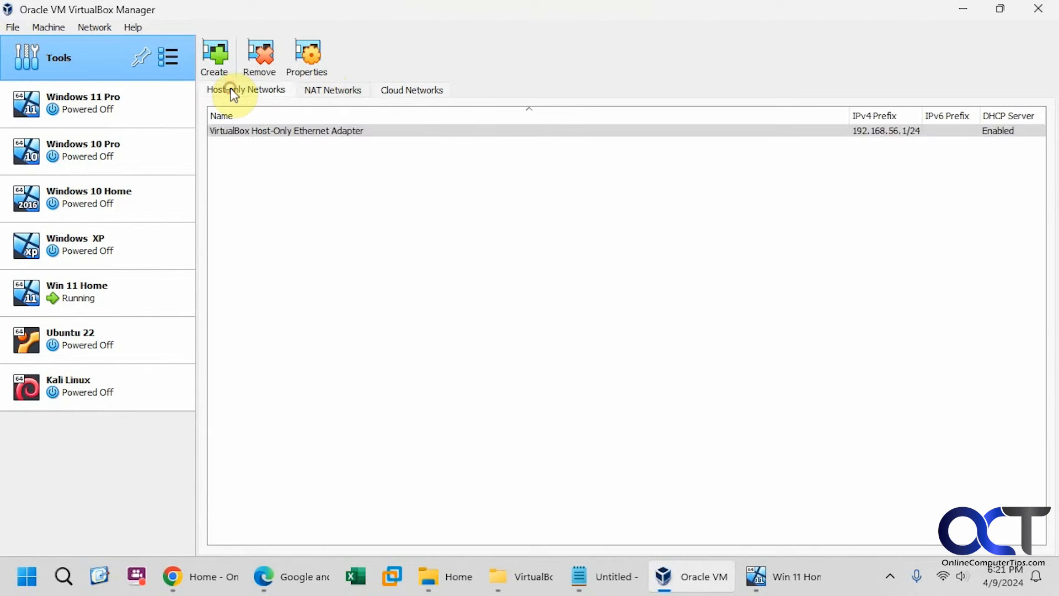
{"action": "left_click", "coordinate": [307, 64]}
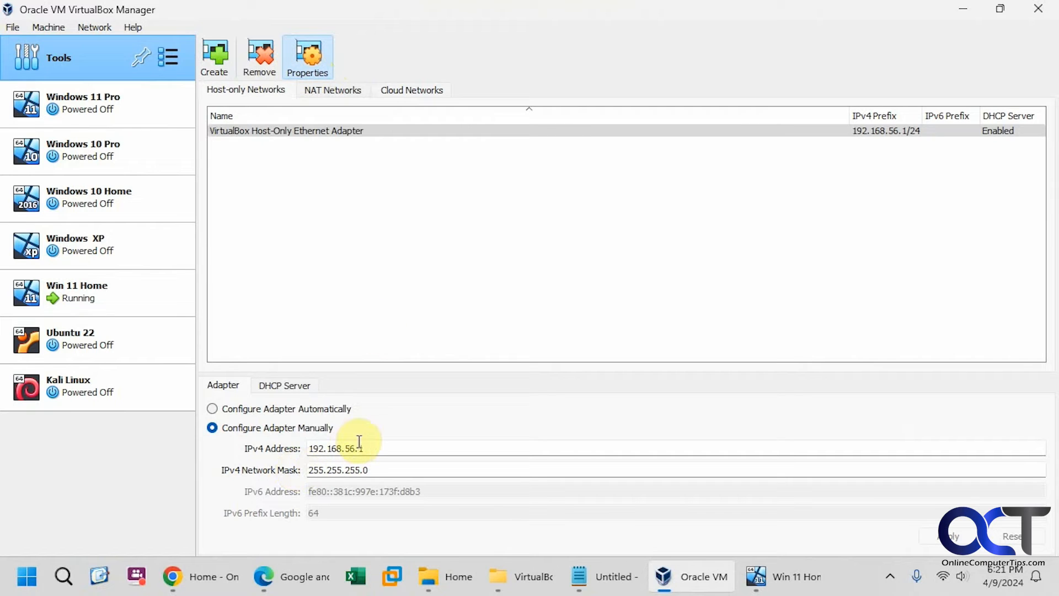
{"action": "left_click", "coordinate": [291, 385]}
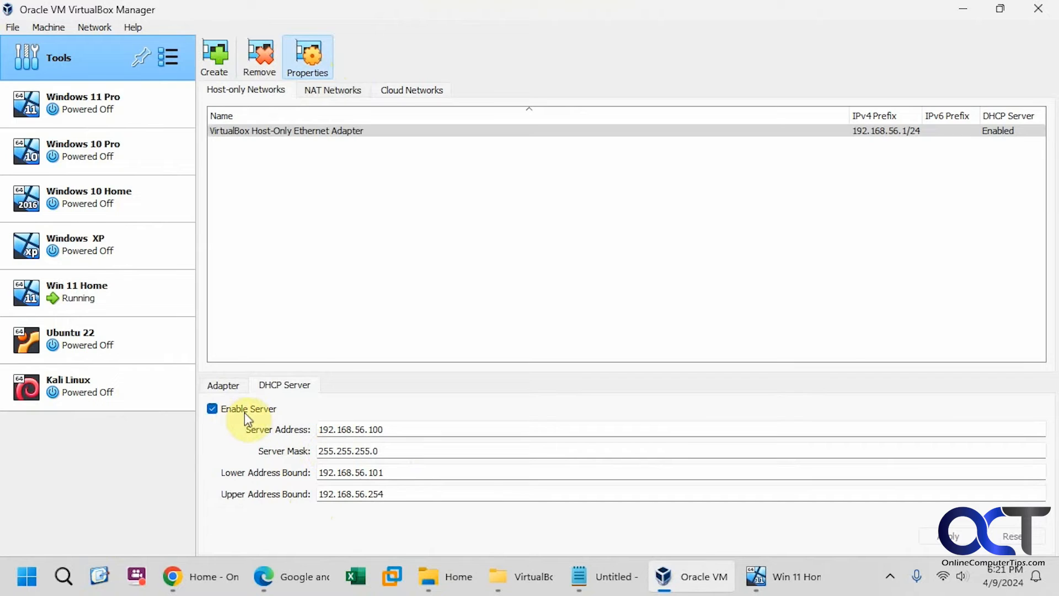
{"action": "left_click", "coordinate": [236, 387]}
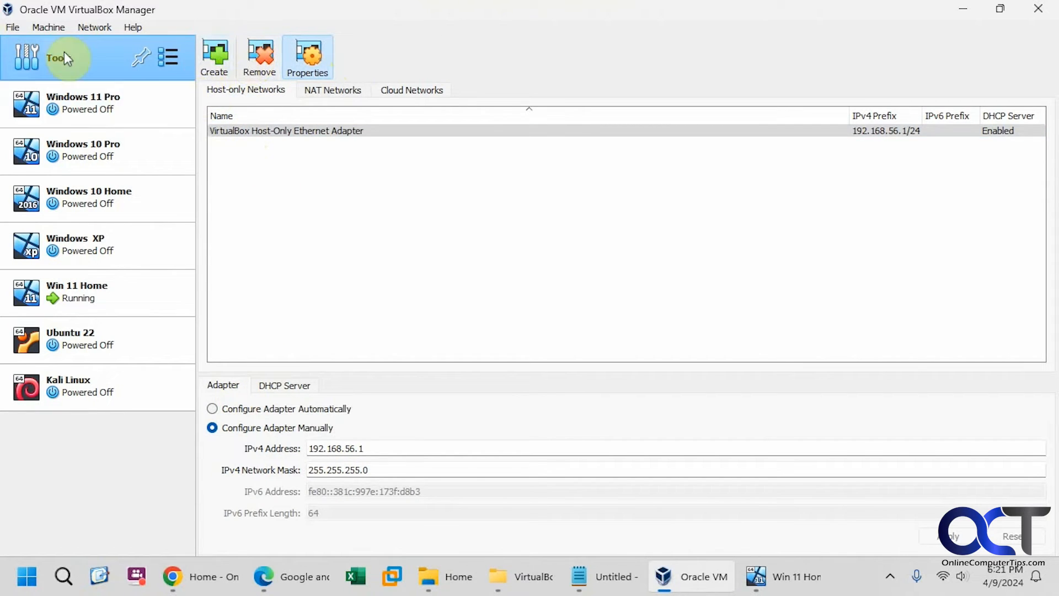
Step: Open the VM Activity Overview from File > Tools
{"action": "left_click", "coordinate": [14, 27]}
{"action": "mouse_move", "coordinate": [81, 115]}
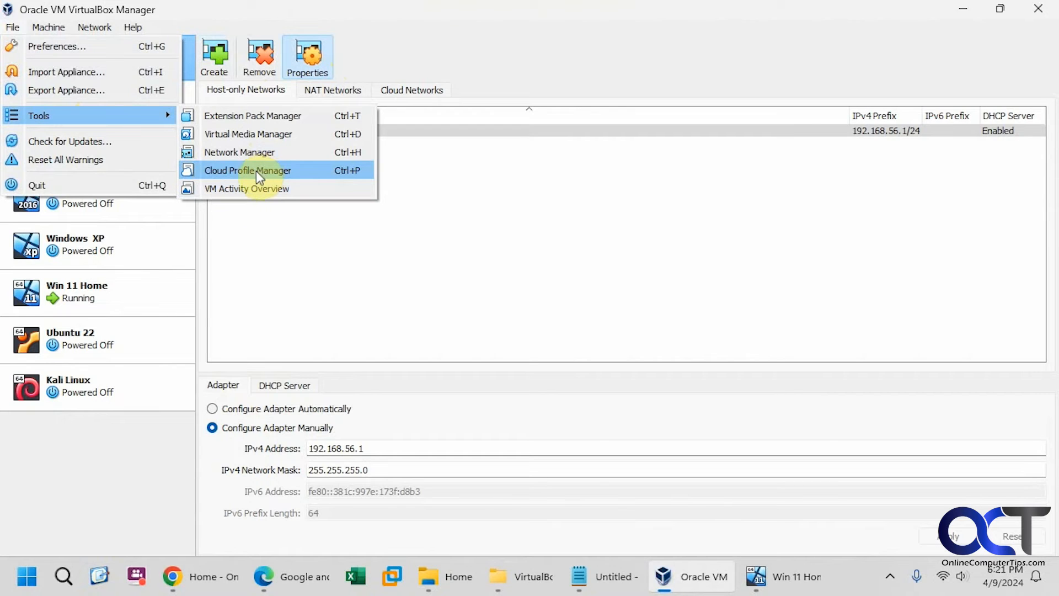
{"action": "left_click", "coordinate": [256, 188]}
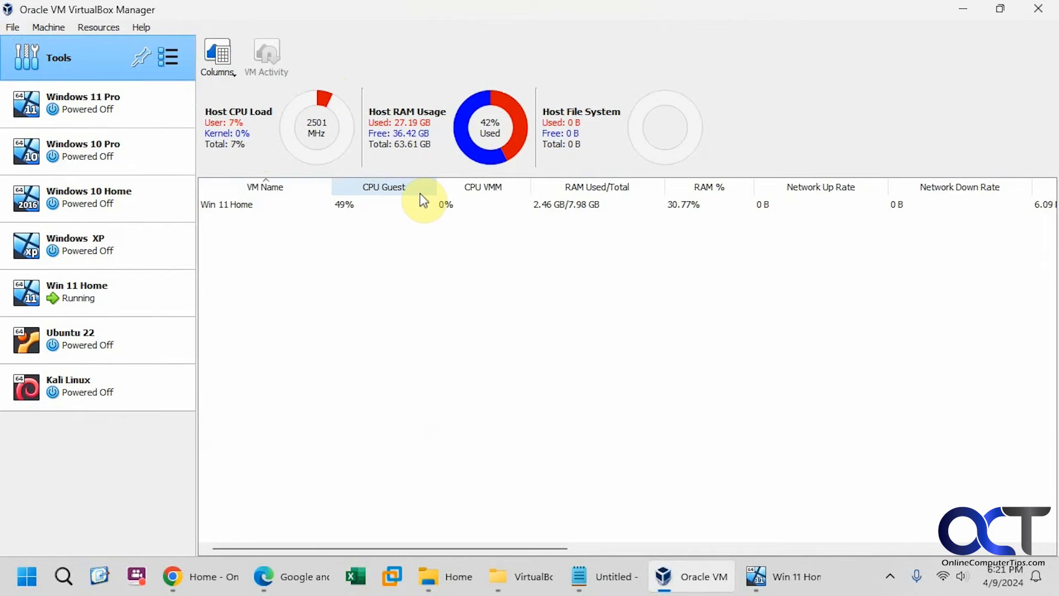
Step: Check the activity Columns list without changes, then show Win 11 Home's machine details again
{"action": "left_click", "coordinate": [223, 70]}
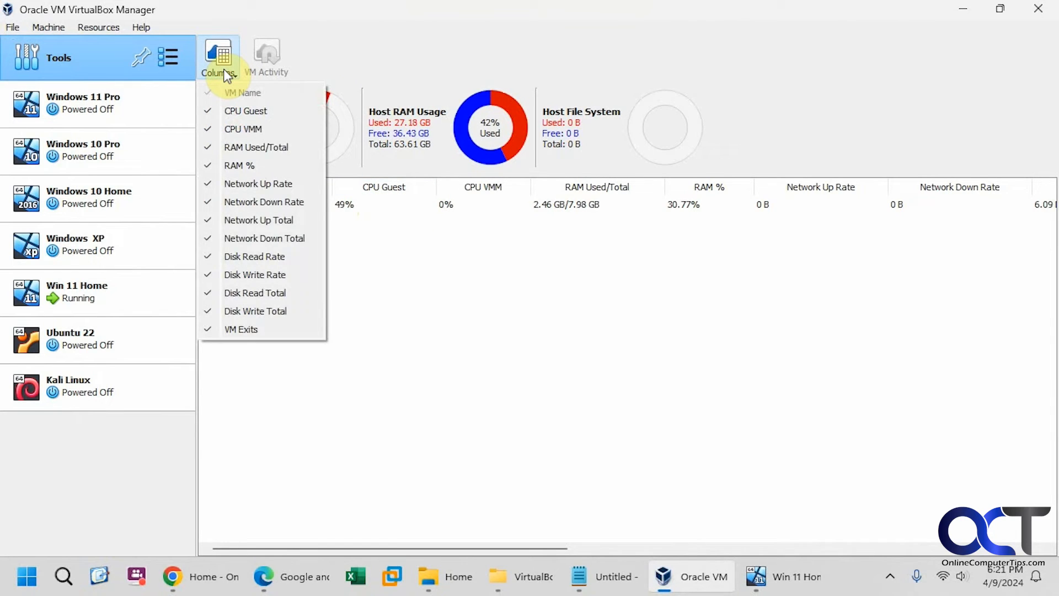
{"action": "left_click", "coordinate": [226, 73]}
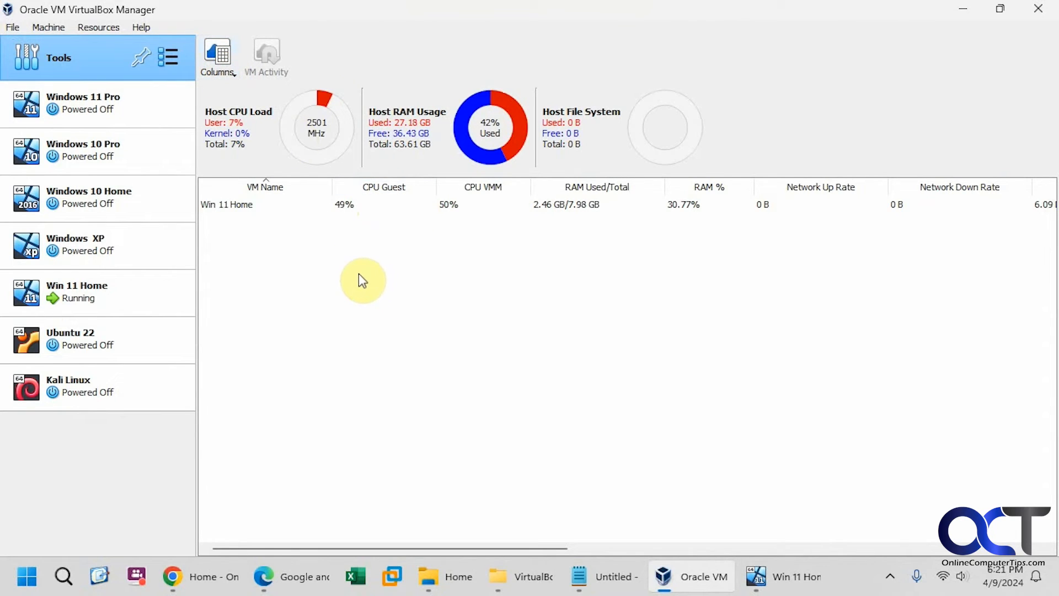
{"action": "left_click", "coordinate": [12, 27]}
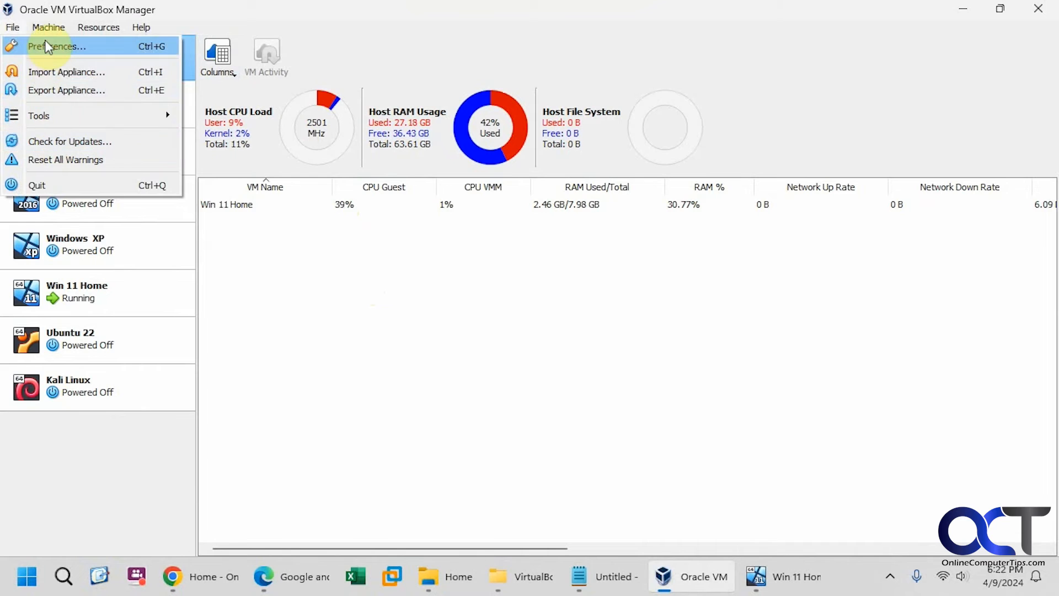
{"action": "left_click", "coordinate": [119, 301]}
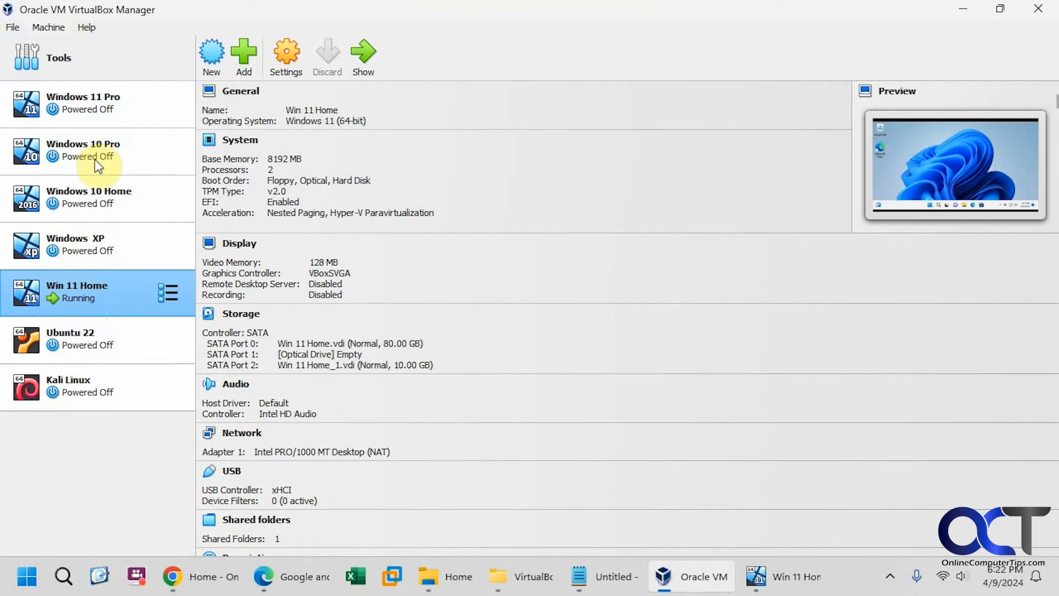
{"action": "left_click", "coordinate": [50, 27]}
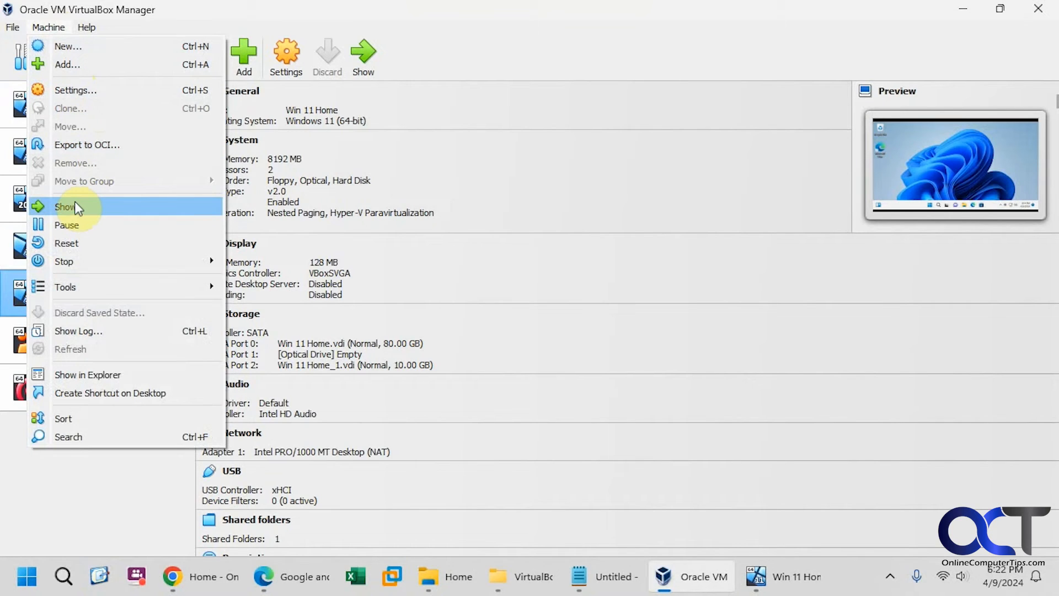
{"action": "mouse_move", "coordinate": [92, 287]}
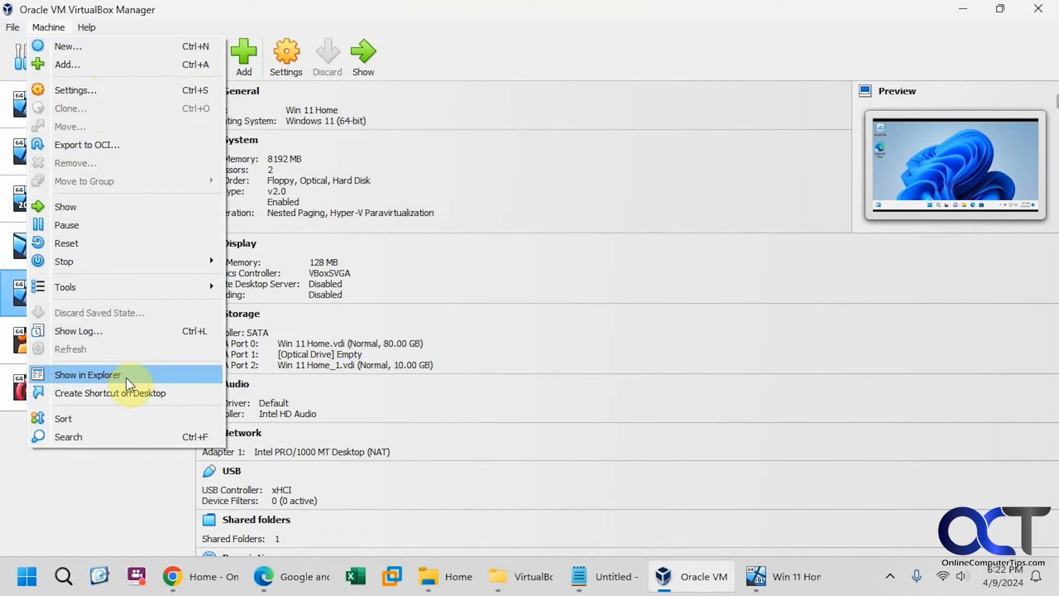
{"action": "left_click", "coordinate": [94, 482]}
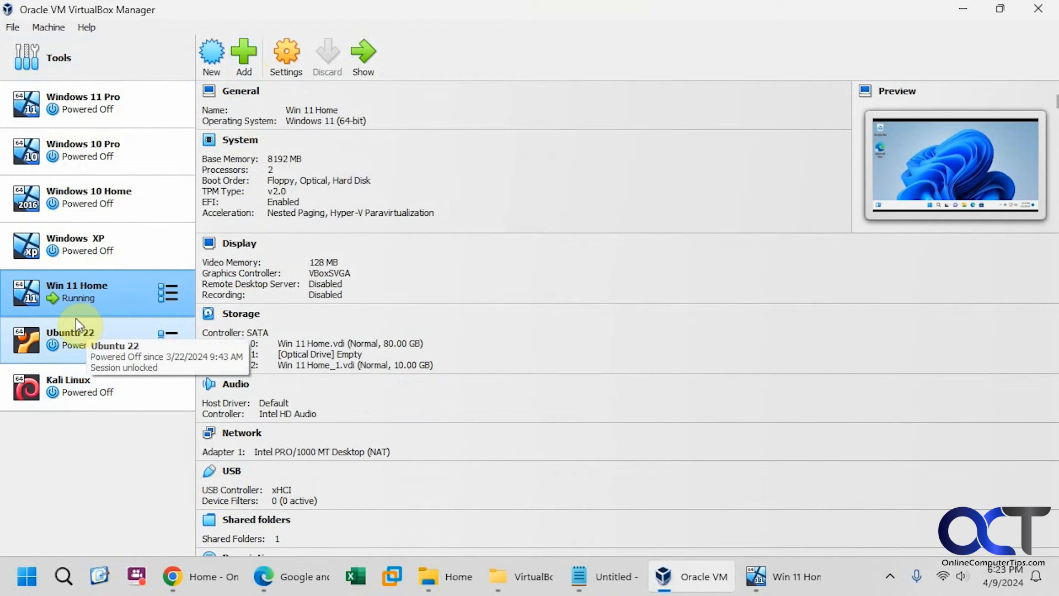
Step: Start a new VM named Test using D:\ISO\Win11_23H2_English_x64.iso as its install media
{"action": "left_click", "coordinate": [213, 64]}
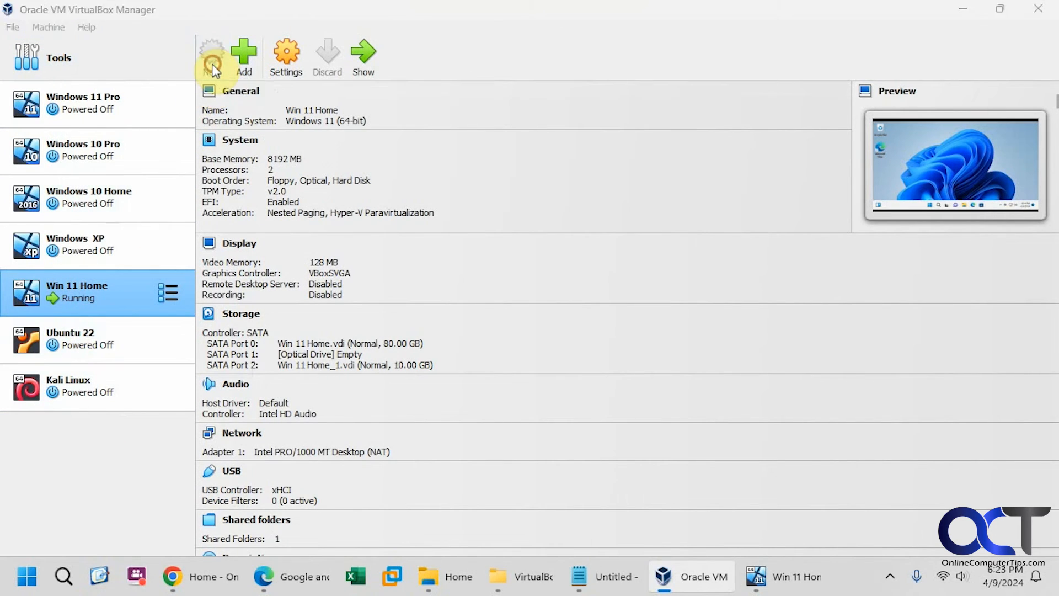
{"action": "type", "text": "Test"}
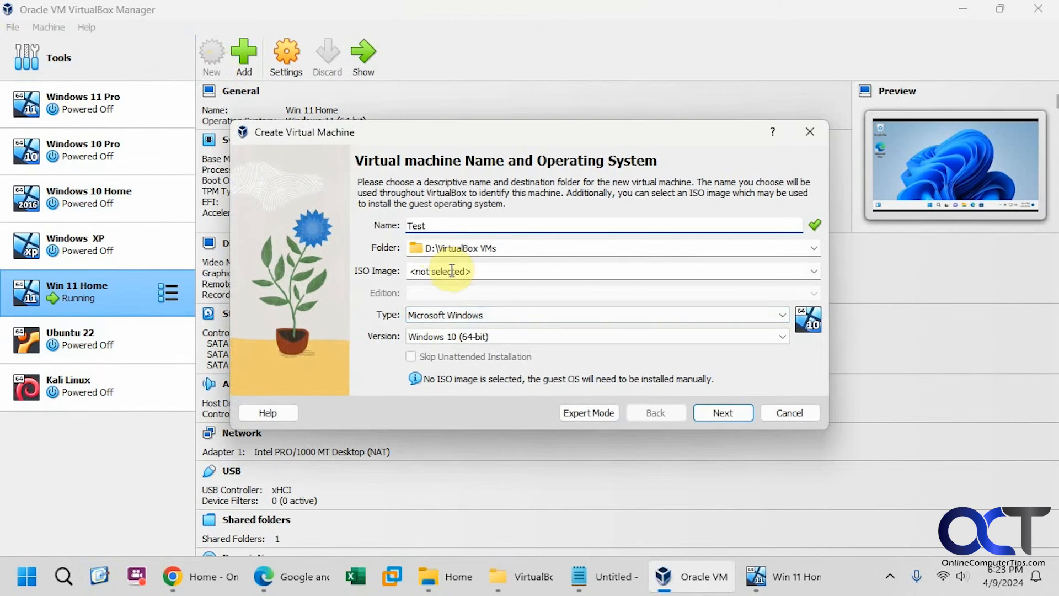
{"action": "left_click", "coordinate": [813, 270]}
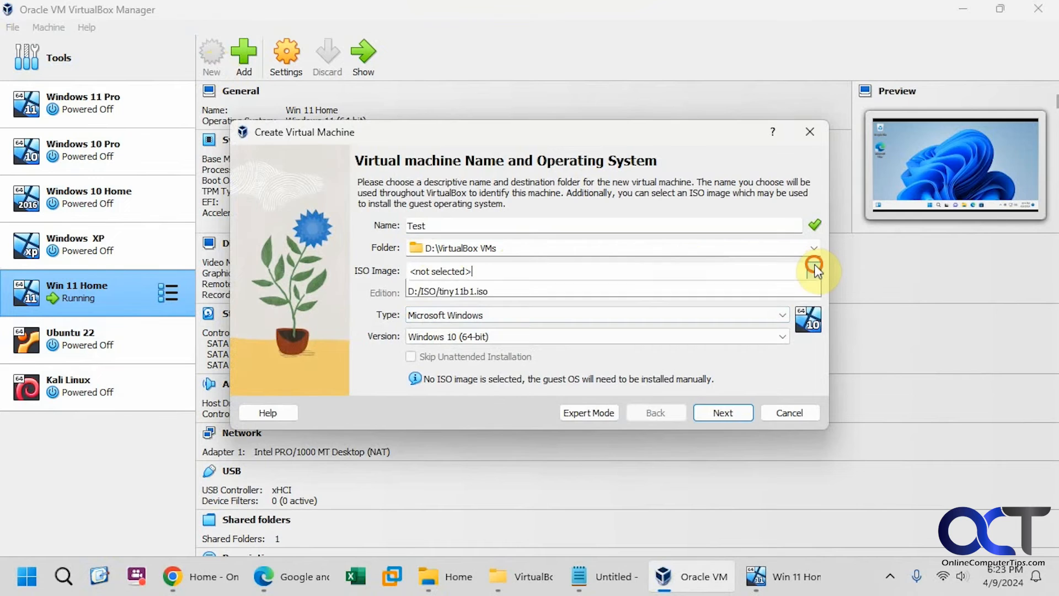
{"action": "left_click", "coordinate": [508, 296]}
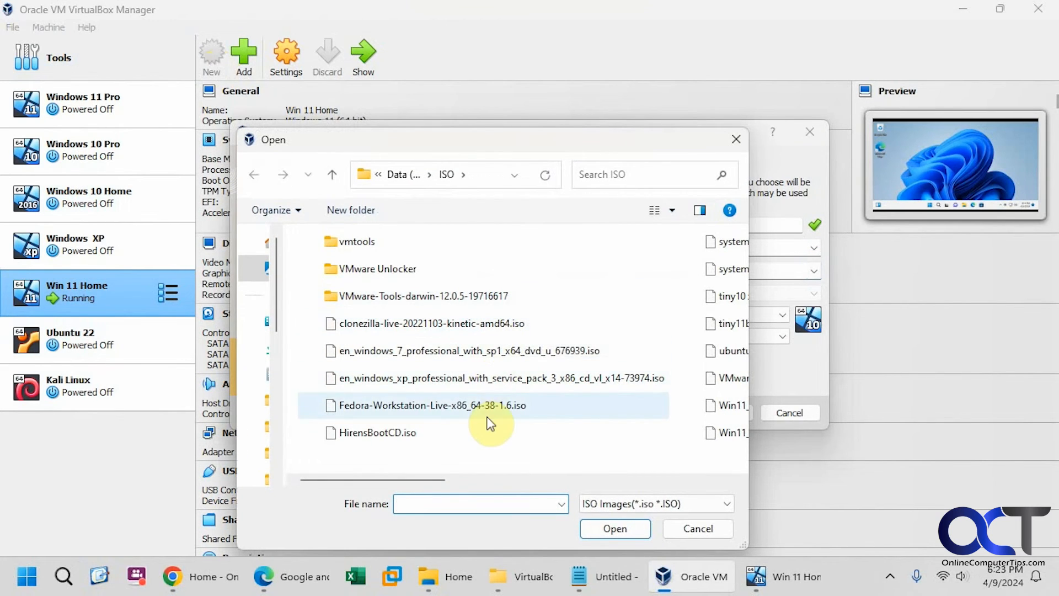
{"action": "left_click_drag", "start_coordinate": [419, 478], "coordinate": [577, 491]}
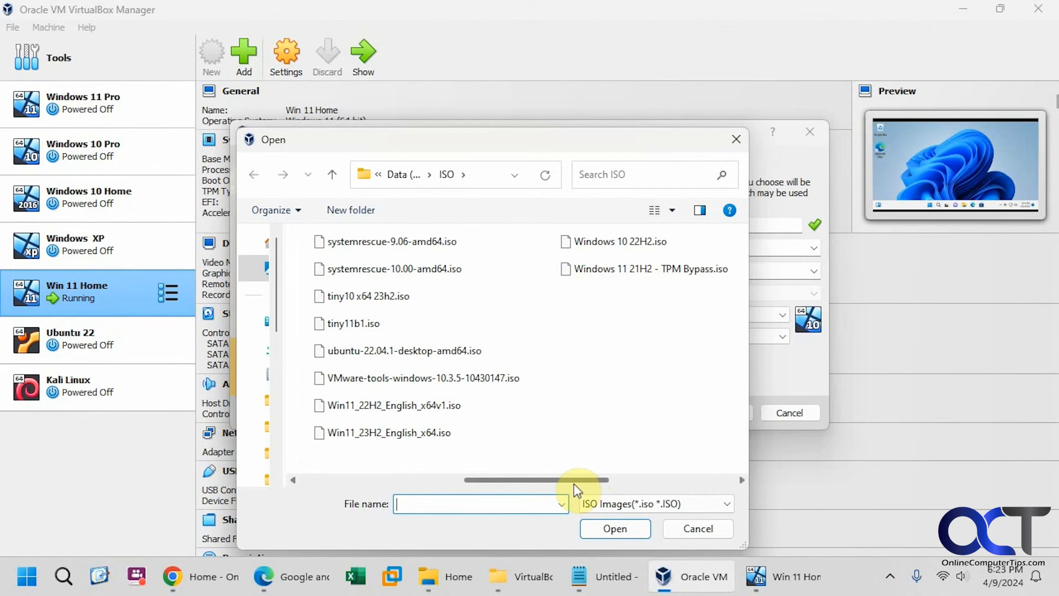
{"action": "double_click", "coordinate": [415, 434]}
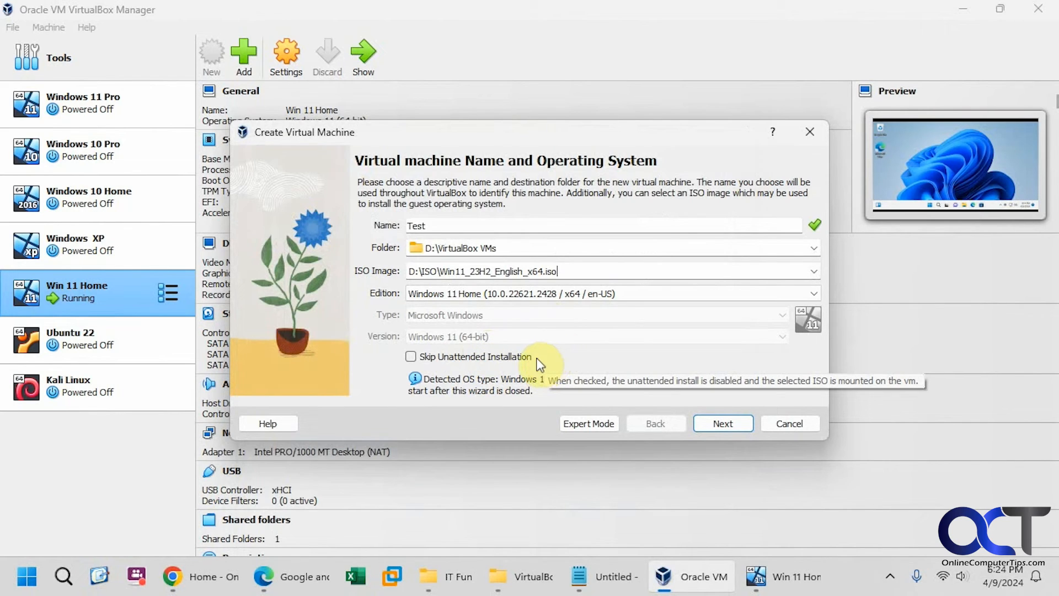
Step: Switch the wizard to Expert Mode and review the Unattended Install, name/OS and ISO settings
{"action": "left_click", "coordinate": [593, 425]}
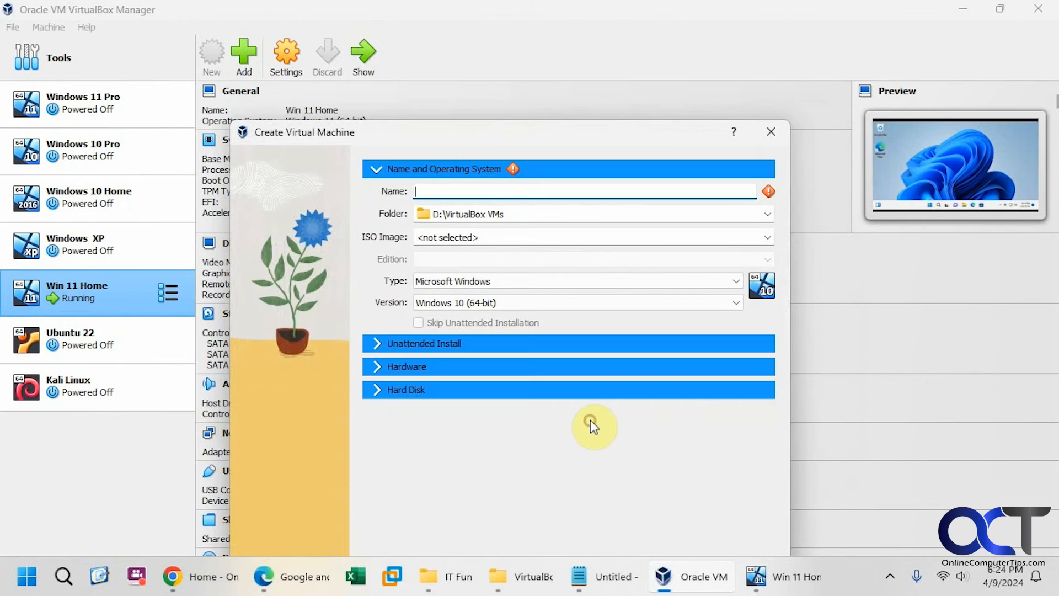
{"action": "left_click_drag", "start_coordinate": [573, 127], "coordinate": [611, 55]}
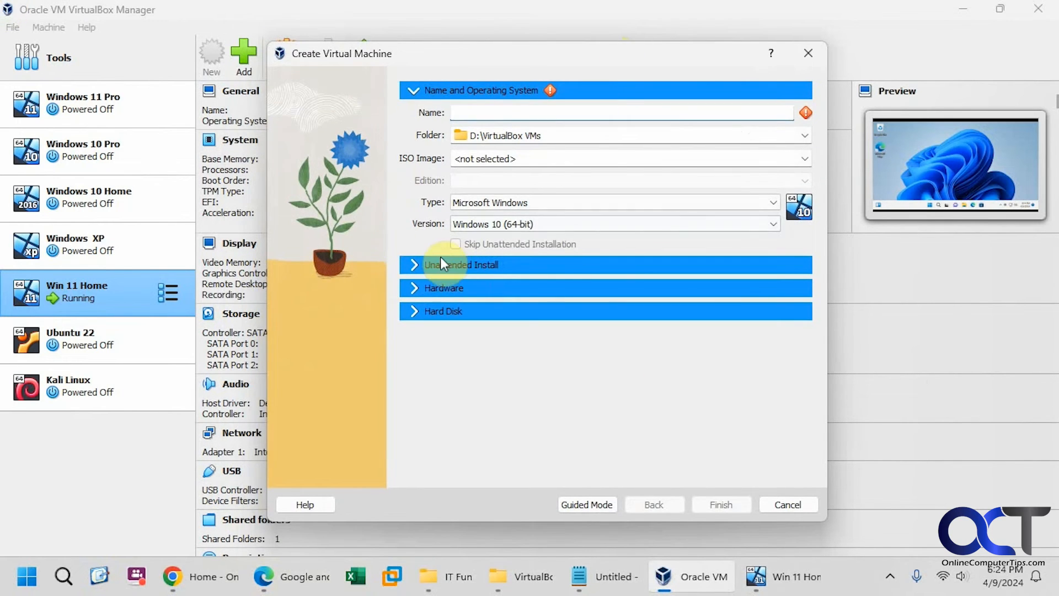
{"action": "left_click", "coordinate": [416, 265]}
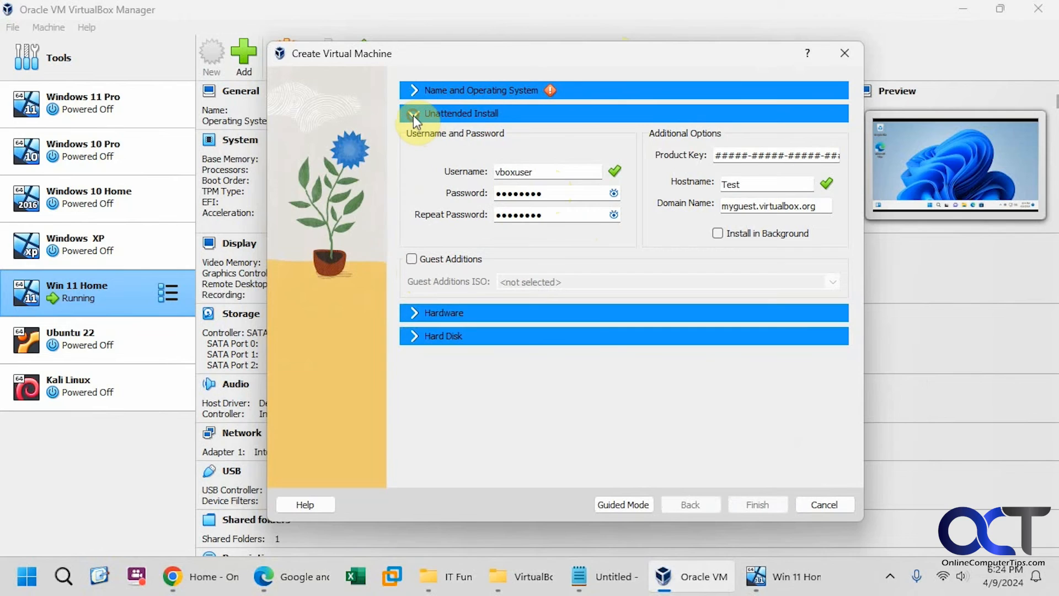
{"action": "left_click", "coordinate": [416, 89]}
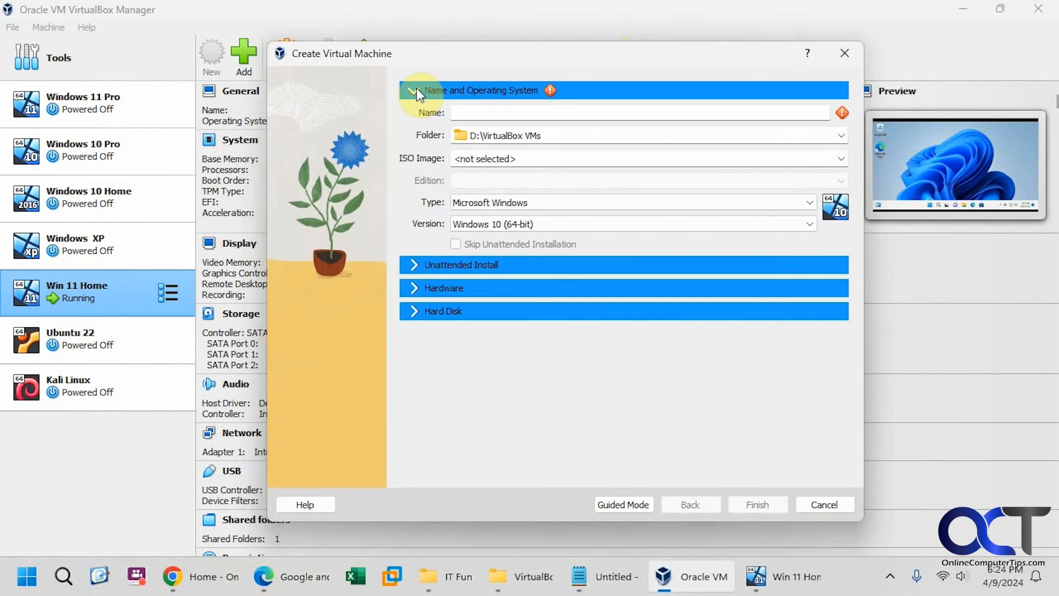
{"action": "left_click", "coordinate": [842, 159]}
{"action": "left_click", "coordinate": [598, 202]}
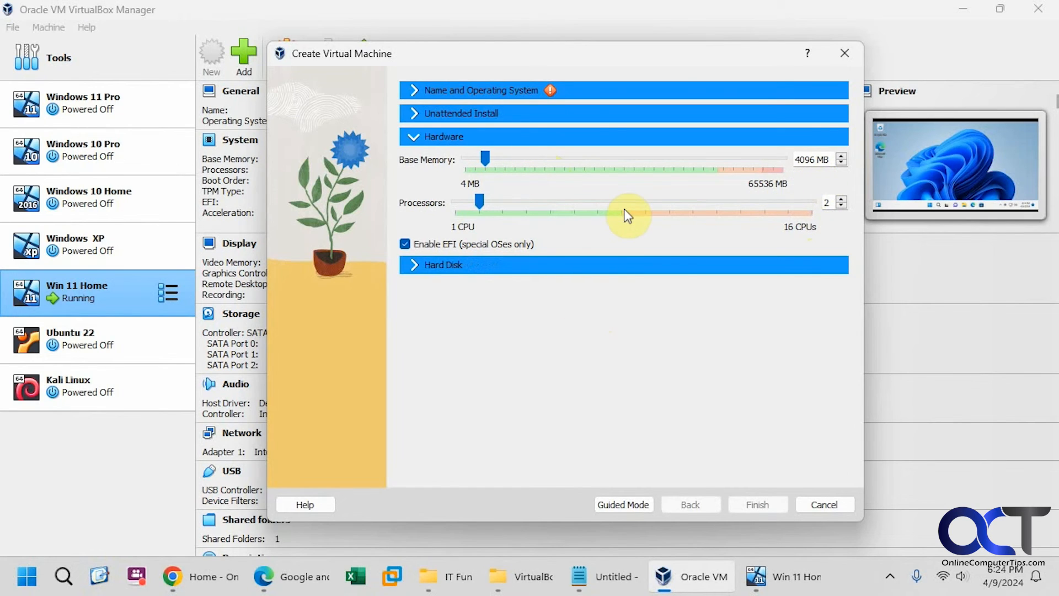
Step: Review the Hard Disk section, keeping an 80.00 GB VDI disk
{"action": "left_click", "coordinate": [420, 266]}
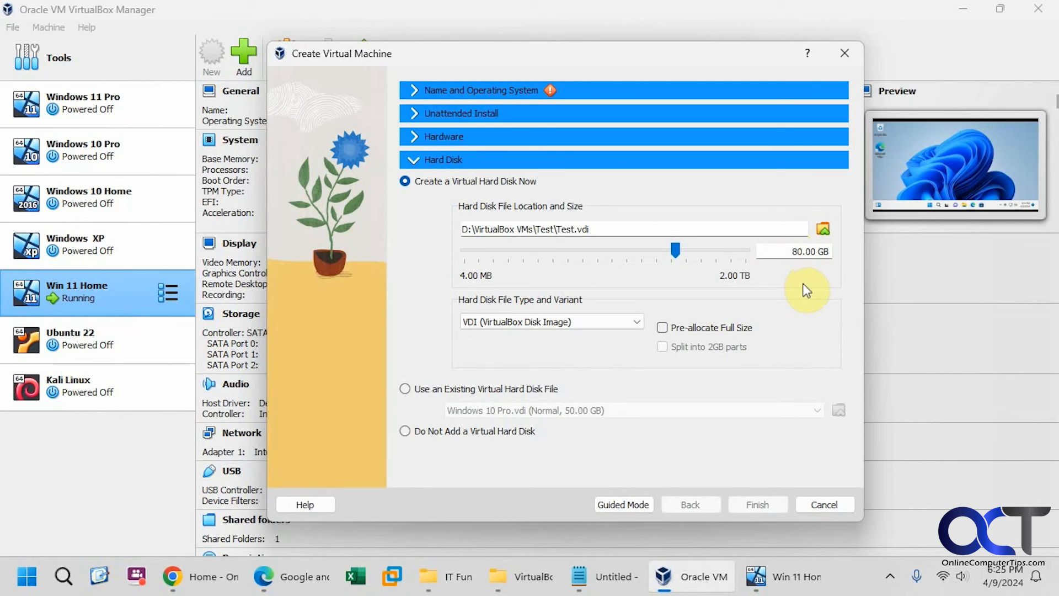
{"action": "left_click", "coordinate": [634, 323]}
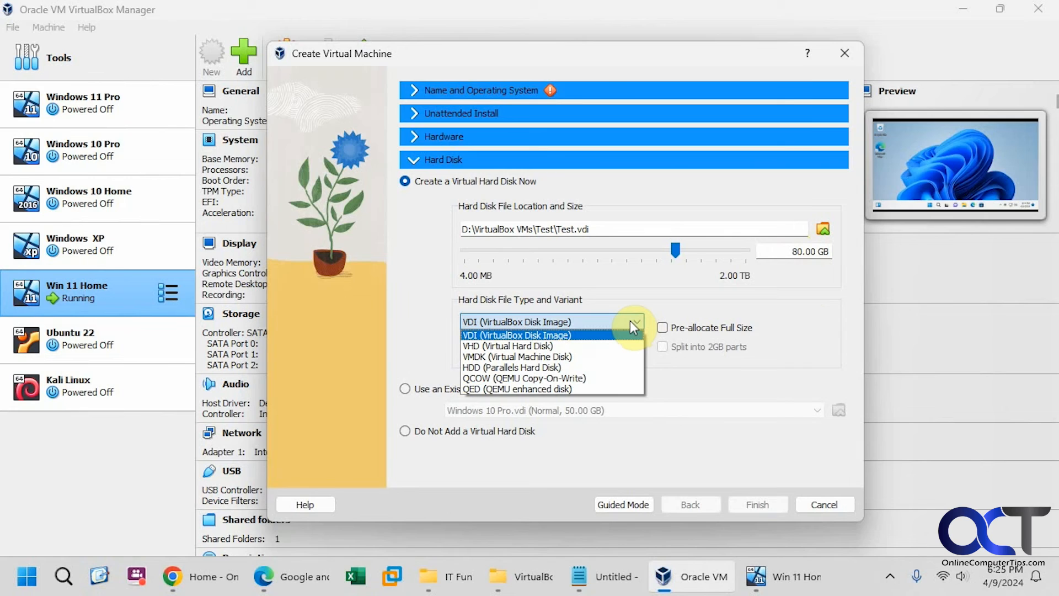
{"action": "left_click", "coordinate": [630, 321]}
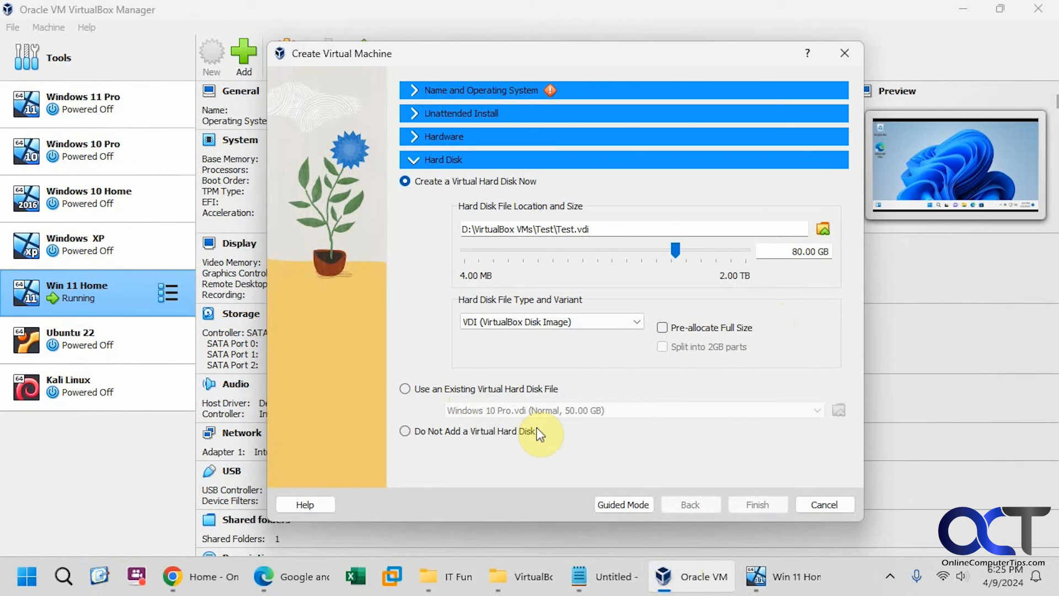
Step: Name the machine test, check its 80.00 GB test.vdi disk, and finish creating it
{"action": "left_click", "coordinate": [417, 91]}
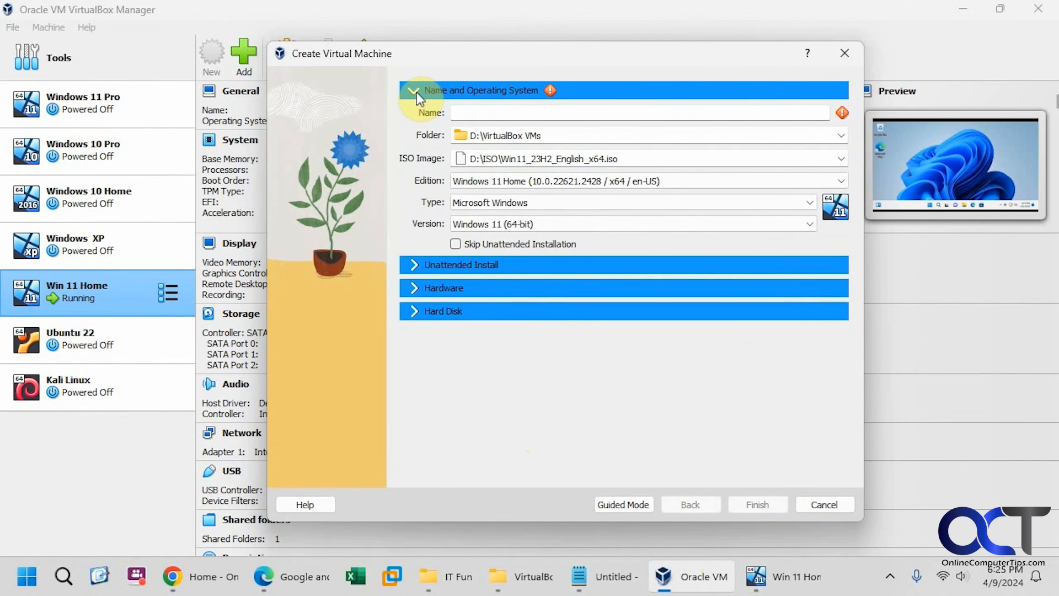
{"action": "left_click", "coordinate": [488, 114]}
{"action": "type", "text": "t"}
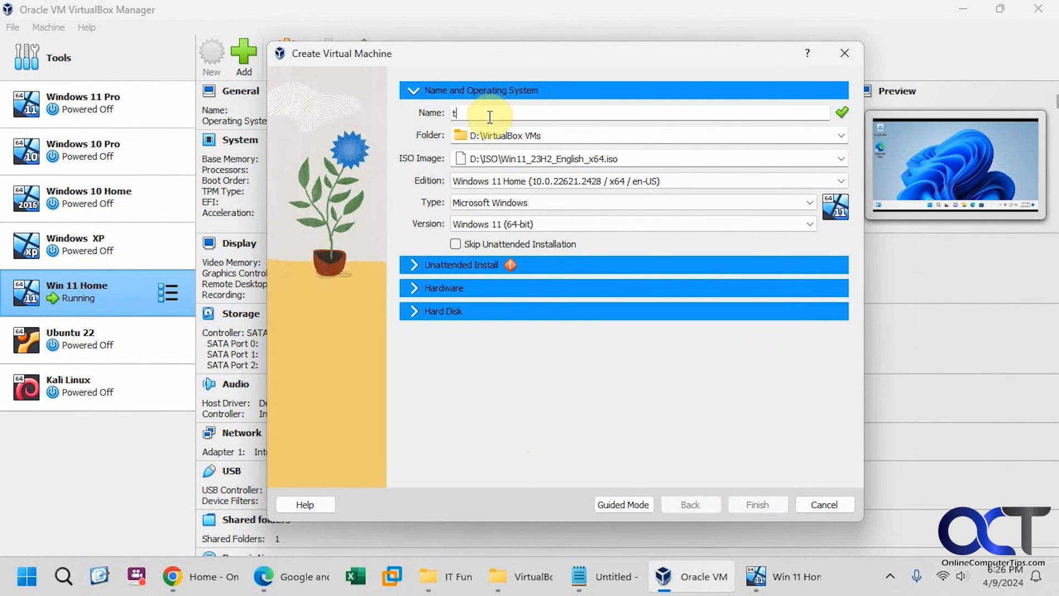
{"action": "type", "text": "est"}
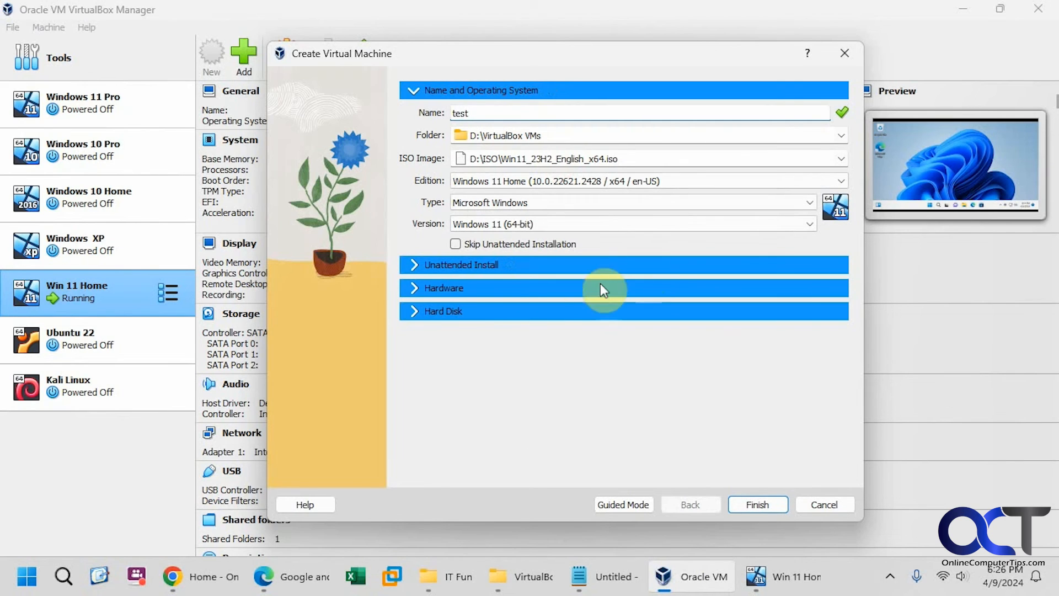
{"action": "left_click", "coordinate": [537, 311]}
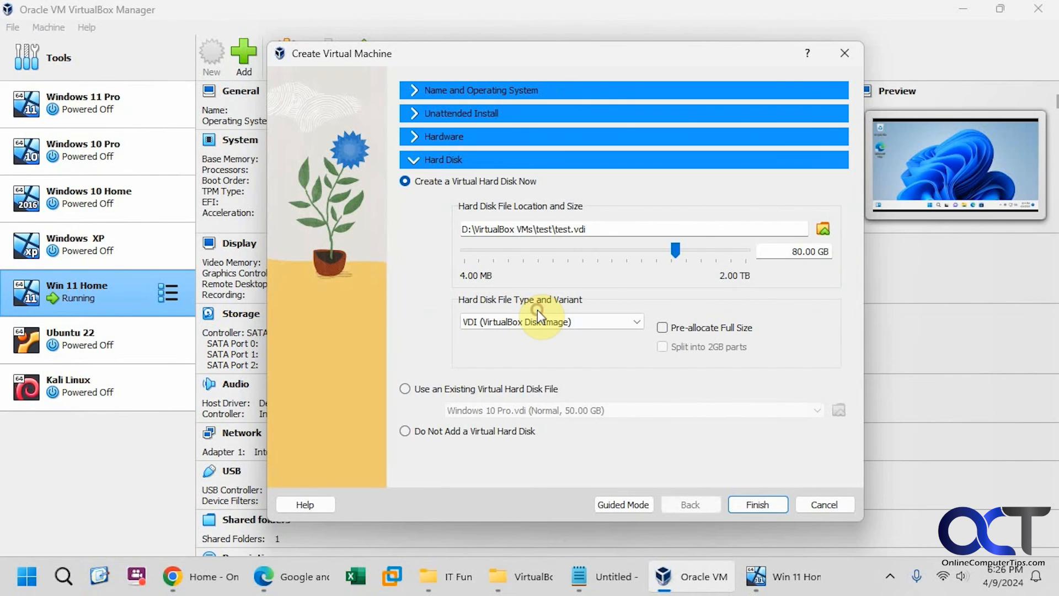
{"action": "left_click", "coordinate": [763, 506]}
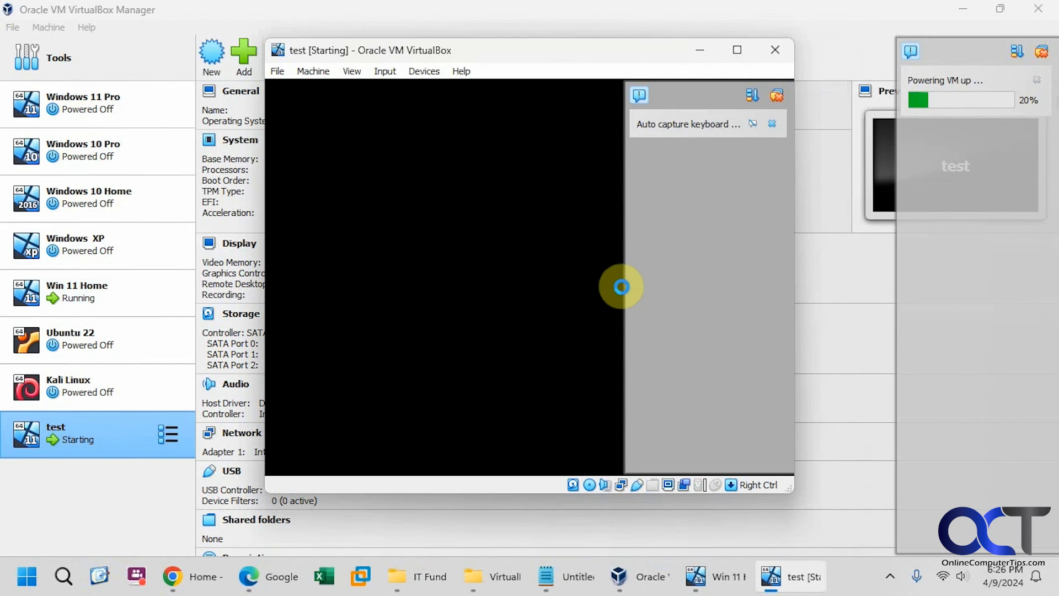
Step: Boot the test machine from the install DVD, clearing the startup and mouse integration notices
{"action": "left_click", "coordinate": [778, 96]}
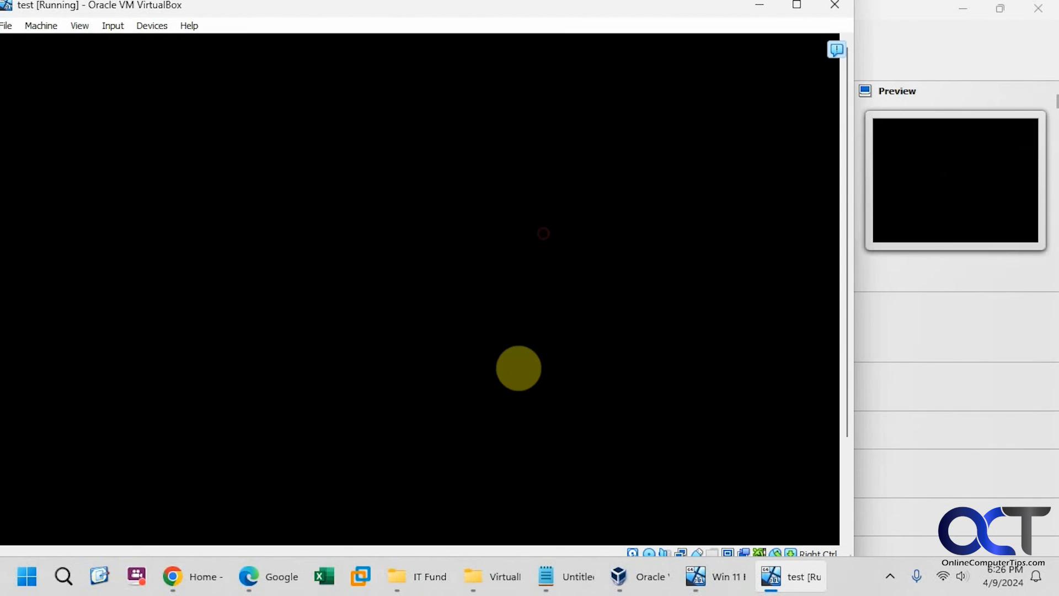
{"action": "key", "text": "space"}
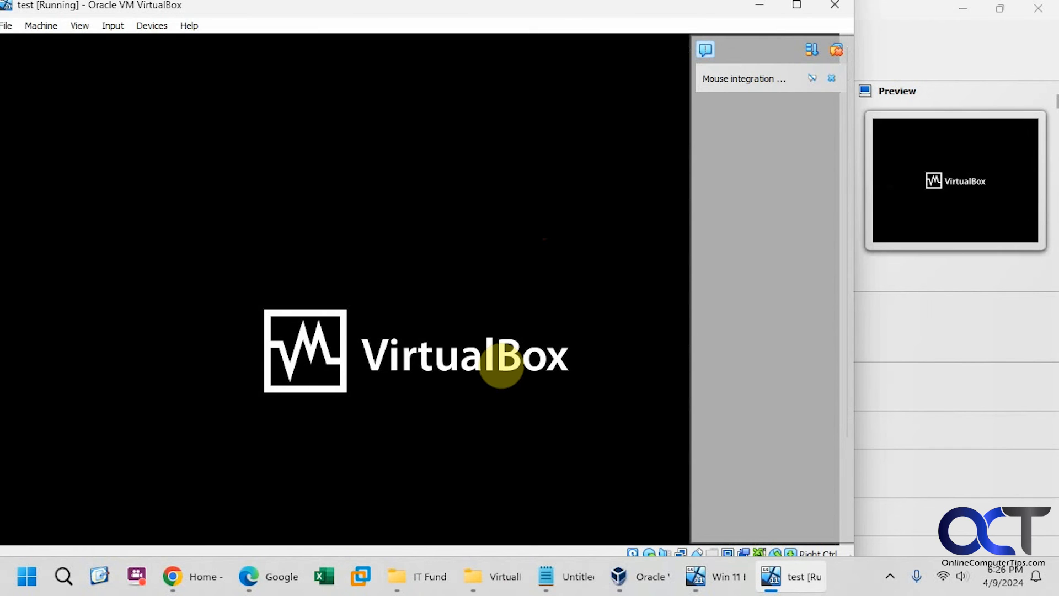
{"action": "left_click_drag", "start_coordinate": [455, 14], "coordinate": [594, 21]}
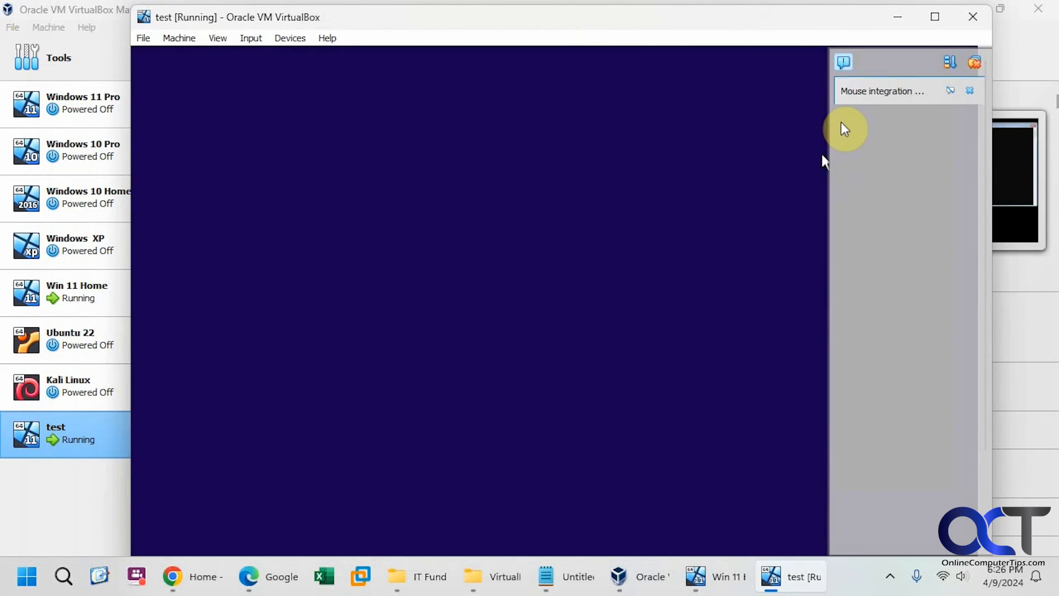
{"action": "left_click", "coordinate": [974, 61]}
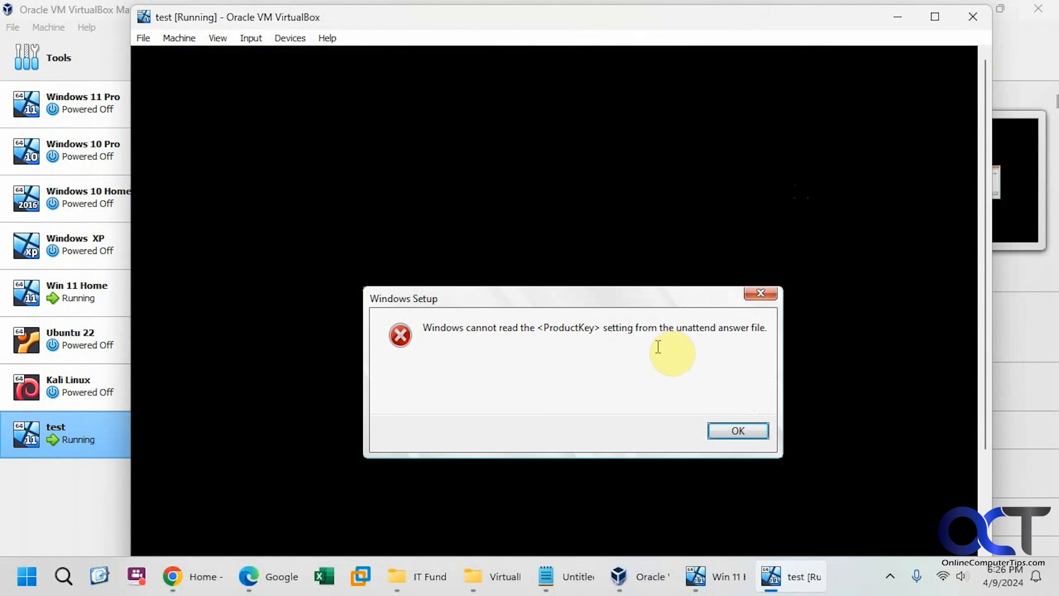
Step: Dismiss the Windows Setup product key error and power off the test machine
{"action": "left_click", "coordinate": [738, 431]}
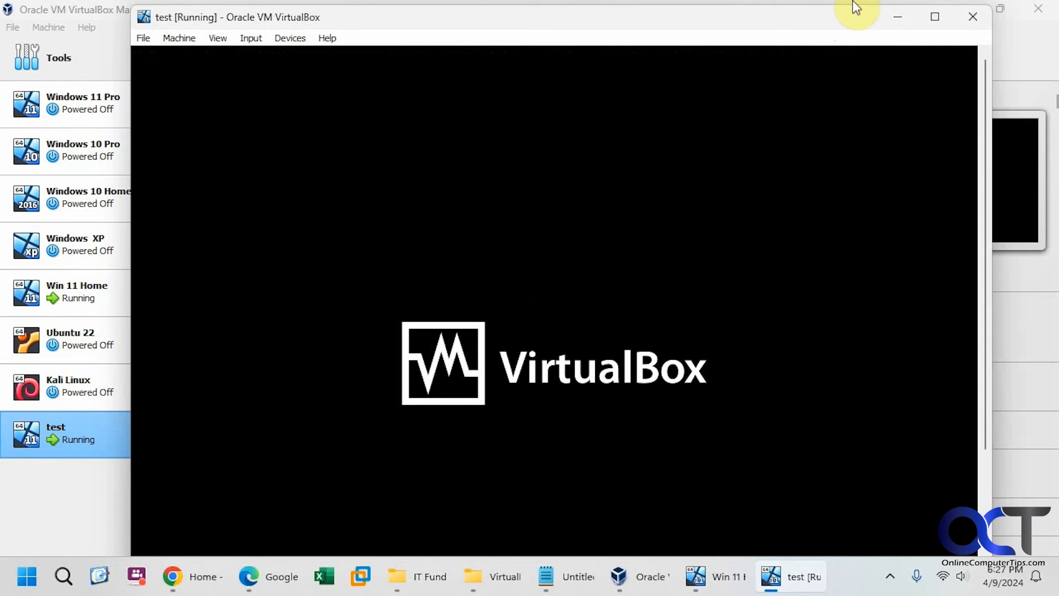
{"action": "left_click", "coordinate": [960, 18]}
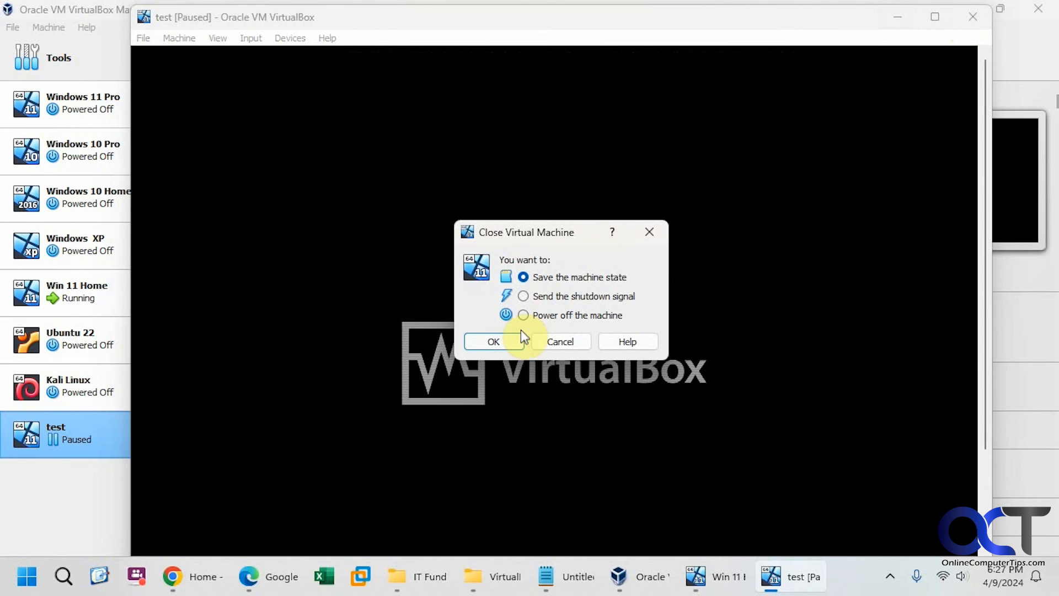
{"action": "left_click", "coordinate": [545, 313]}
{"action": "left_click", "coordinate": [495, 340]}
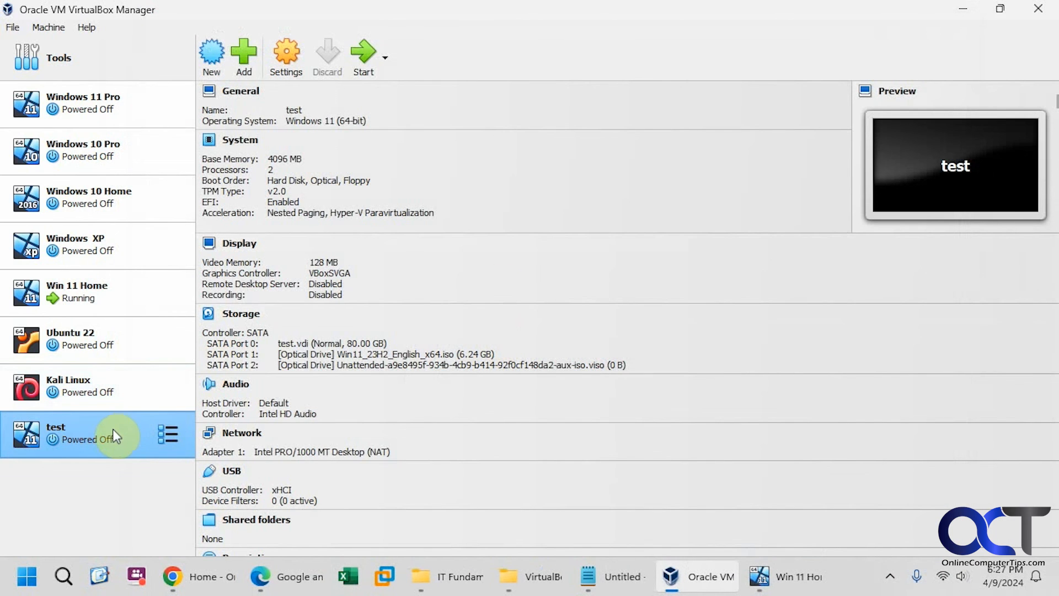
Step: Remove the test machine and delete all its files, leaving seven machines listed
{"action": "right_click", "coordinate": [111, 433]}
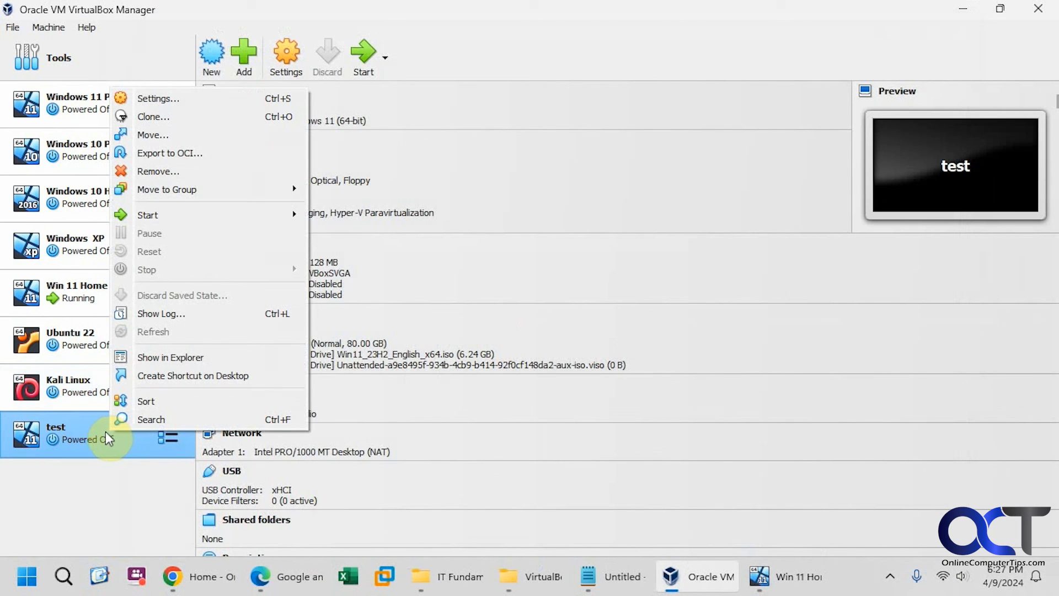
{"action": "left_click", "coordinate": [153, 169]}
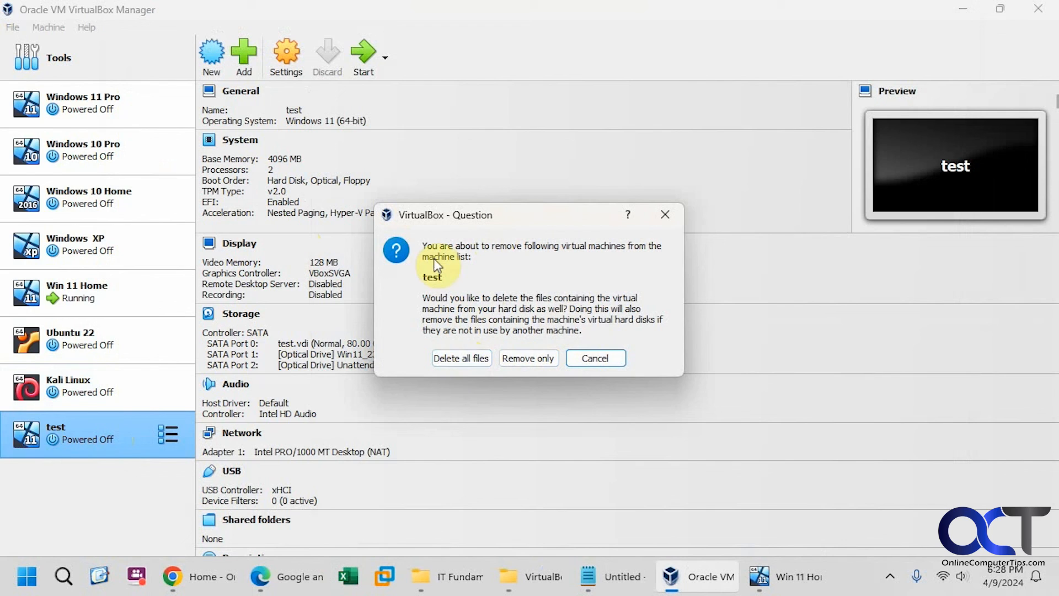
{"action": "left_click", "coordinate": [464, 357]}
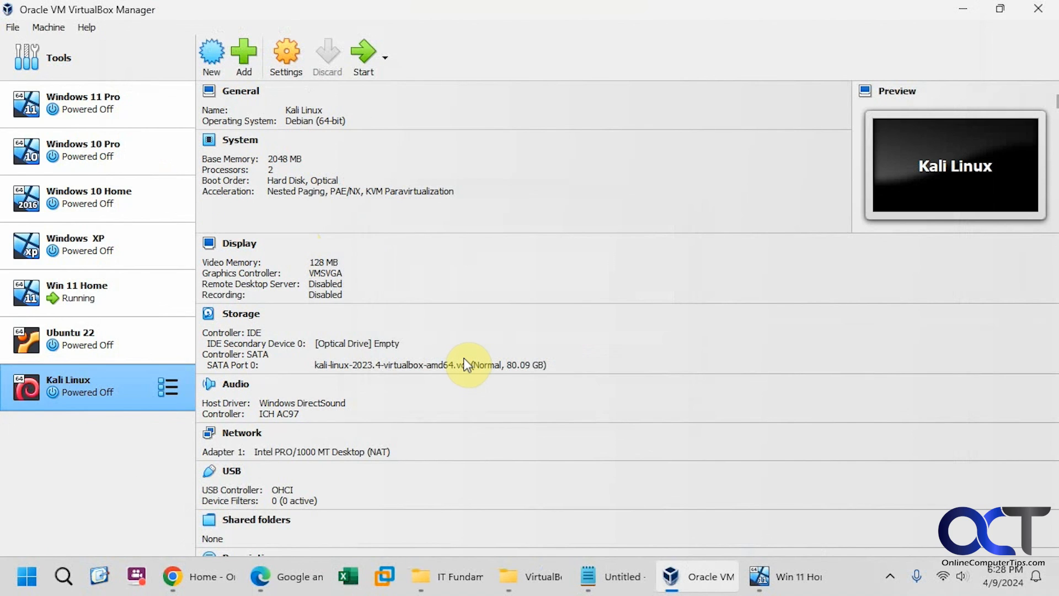